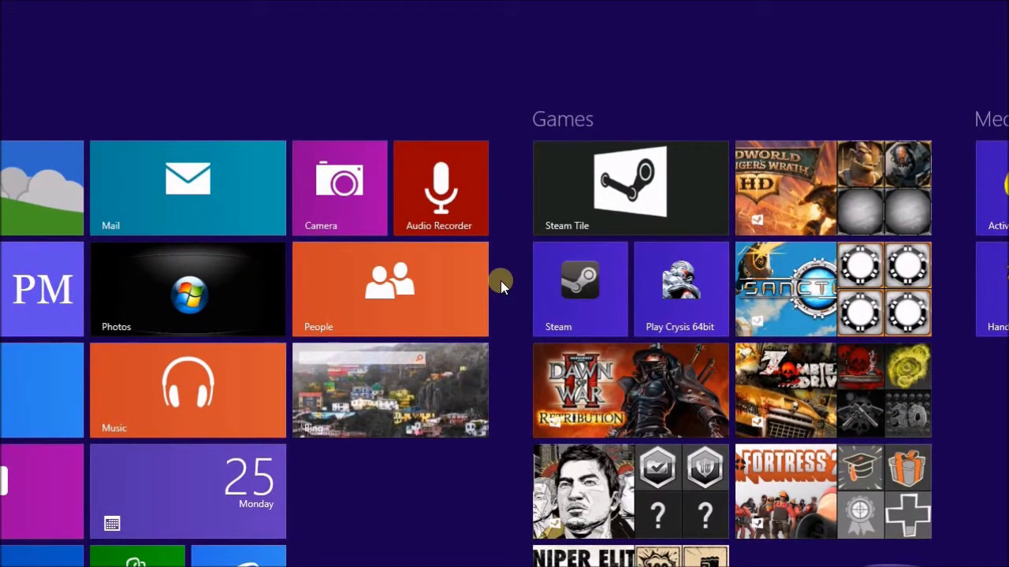
pyautogui.scroll(-3, 459, 193)
pyautogui.scroll(3, 473, 435)
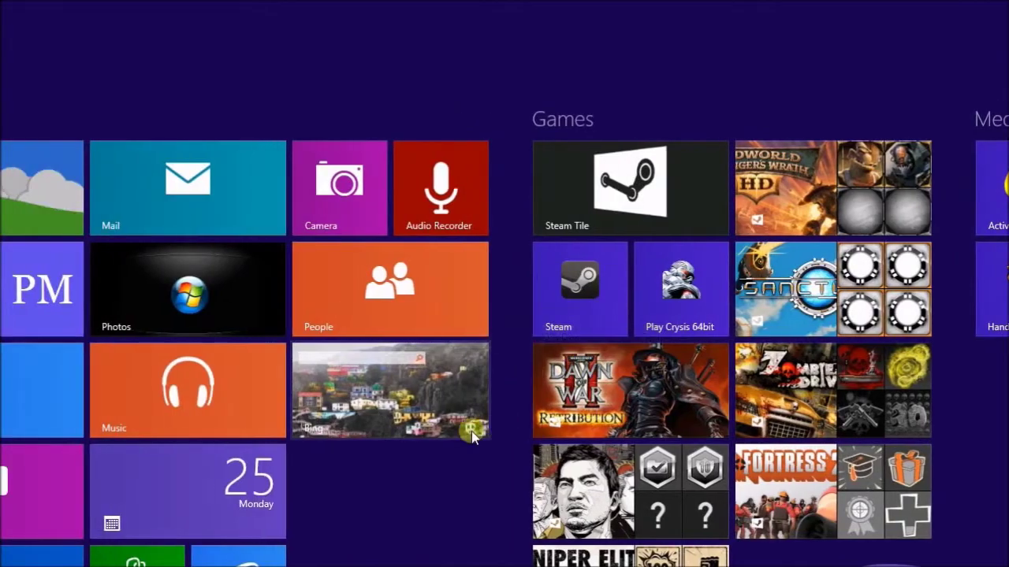
# Leave the Start screen and open the Windows 8 Start Screen Customizer v1.3 beta page on deviantART in the browser
pyautogui.press('super')
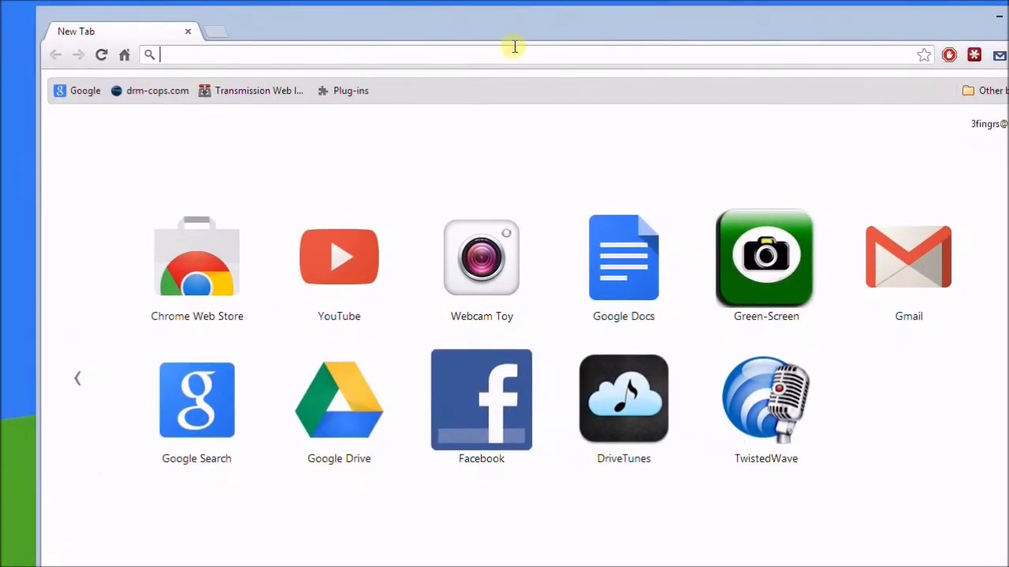
pyautogui.click(537, 80)
pyautogui.write('deviantart')
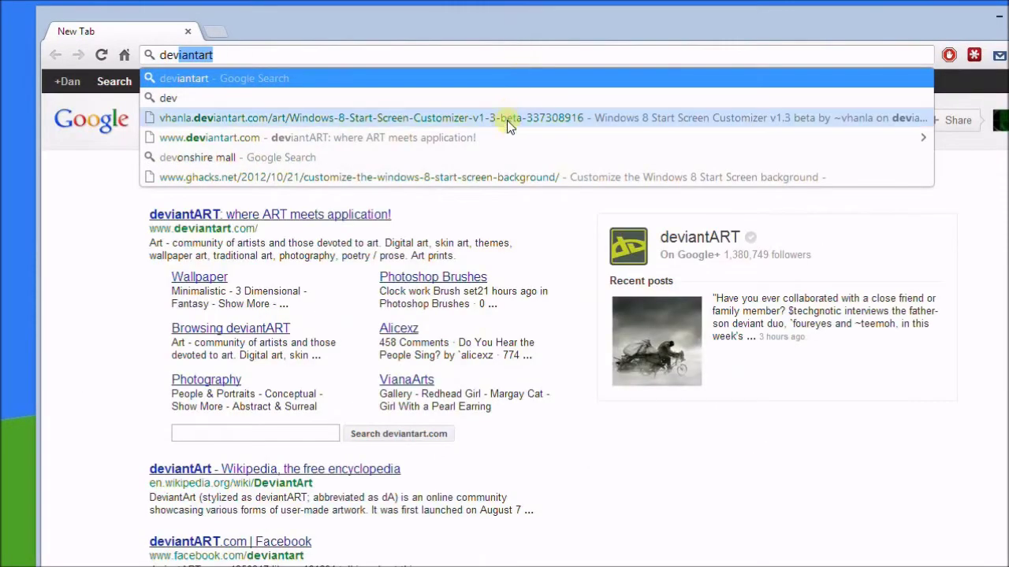
pyautogui.click(506, 124)
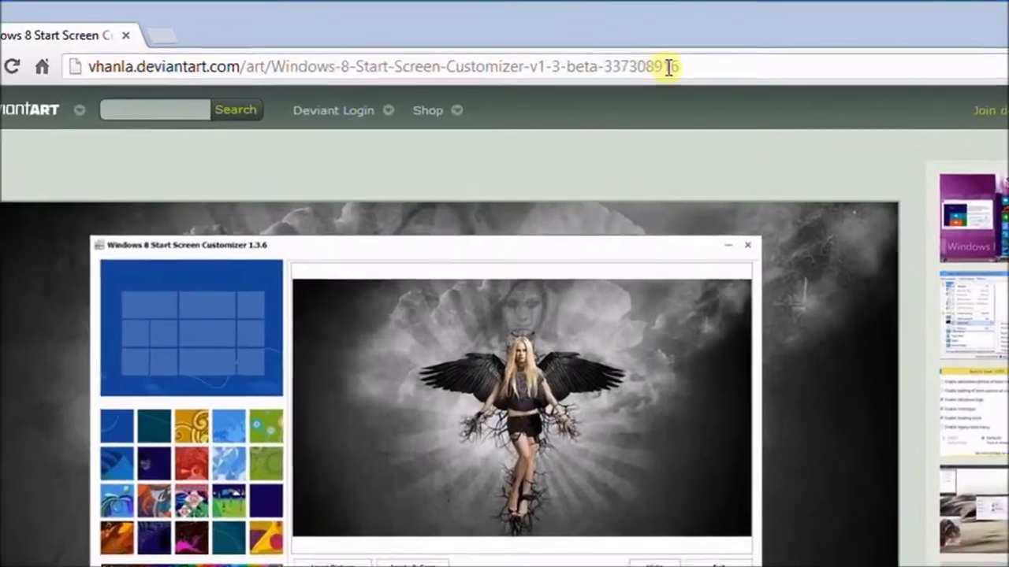
# Look over the Start Screen Customizer page, including its preview image and download link, and close the browser
pyautogui.click(639, 57)
pyautogui.click(564, 353)
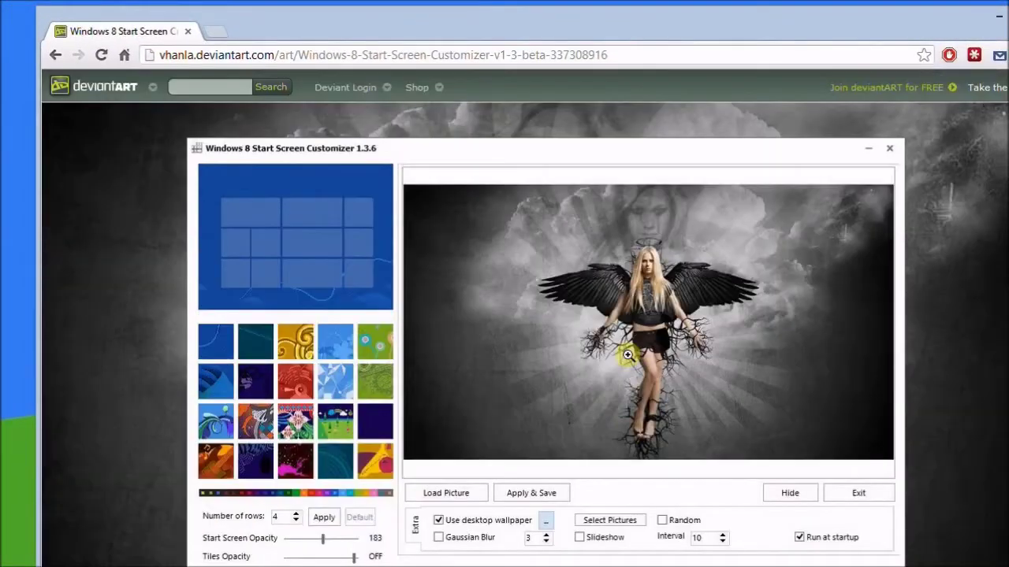
pyautogui.click(627, 355)
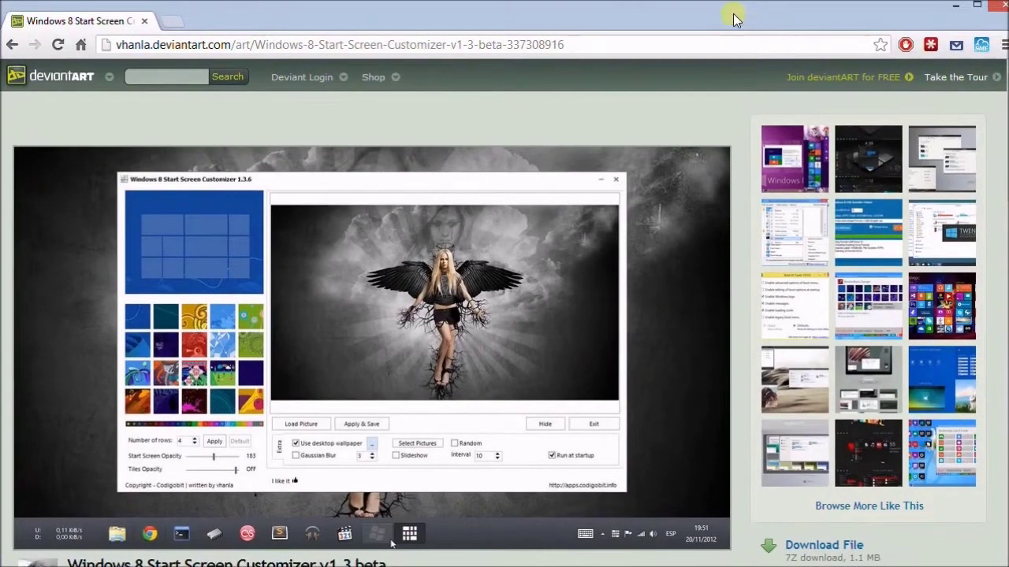
pyautogui.scroll(-3, 918, 349)
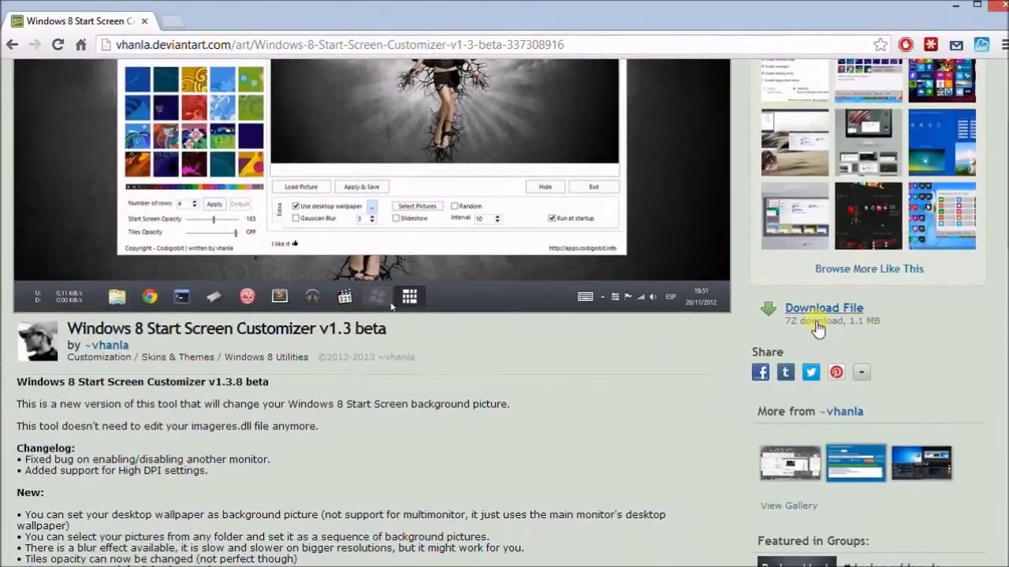
pyautogui.scroll(4, 700, 396)
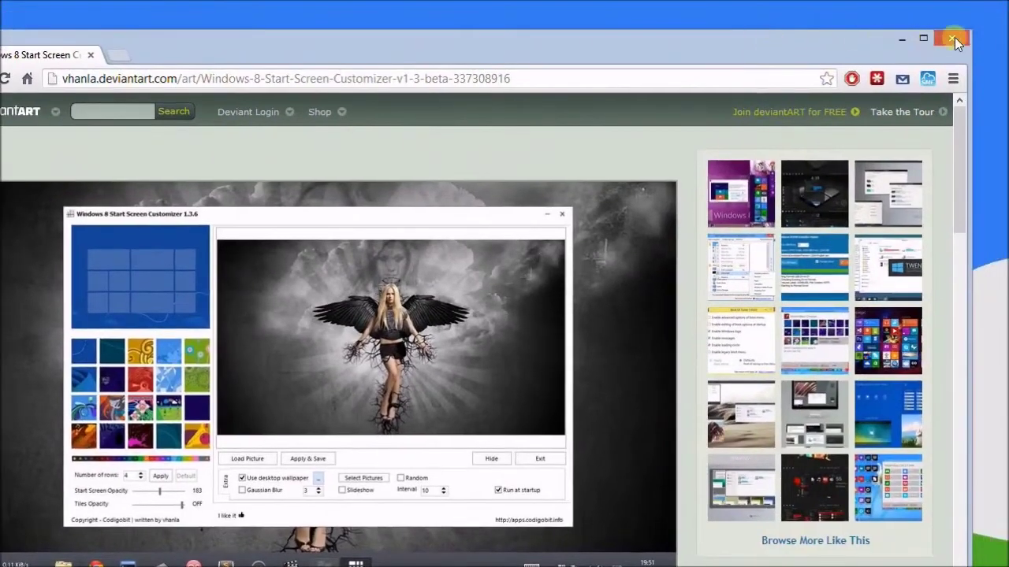
pyautogui.click(954, 37)
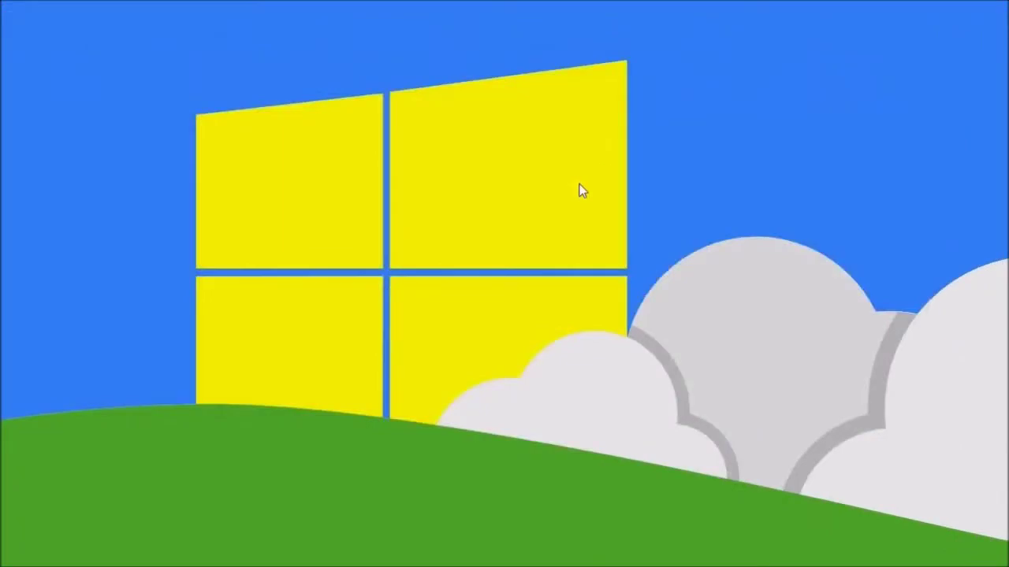
# Search the Start screen for "start" and open the downloaded Windows 8 Start Screen Customizer v1.3 beta 7z archive
pyautogui.press('super')
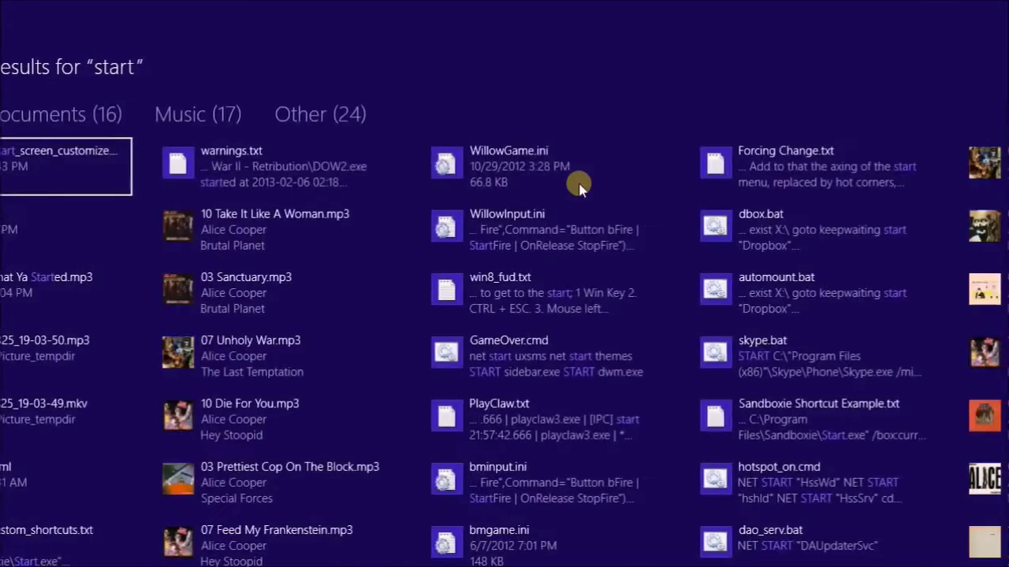
pyautogui.click(63, 171)
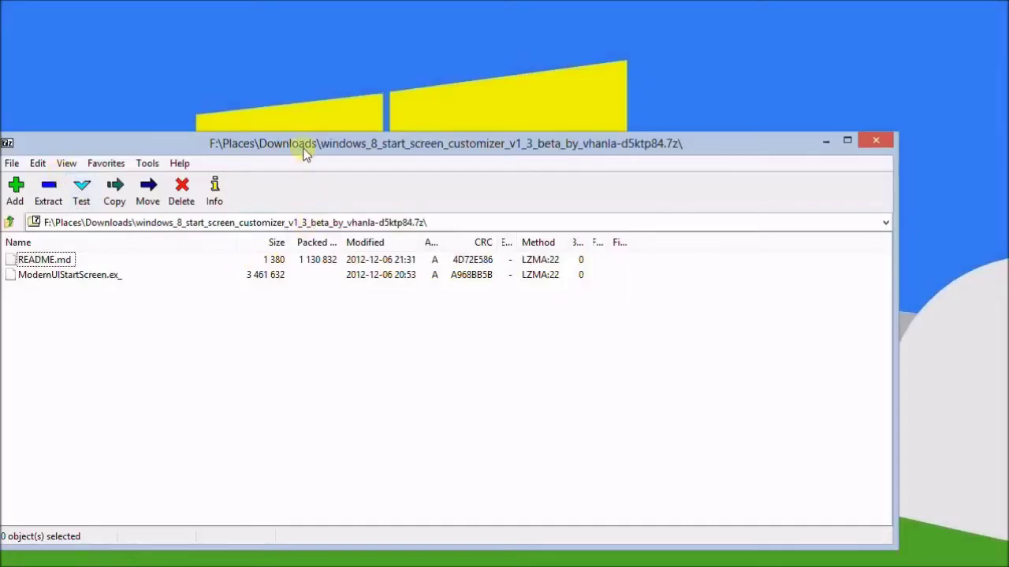
pyautogui.moveTo(286, 81); pyautogui.dragTo(469, 126)
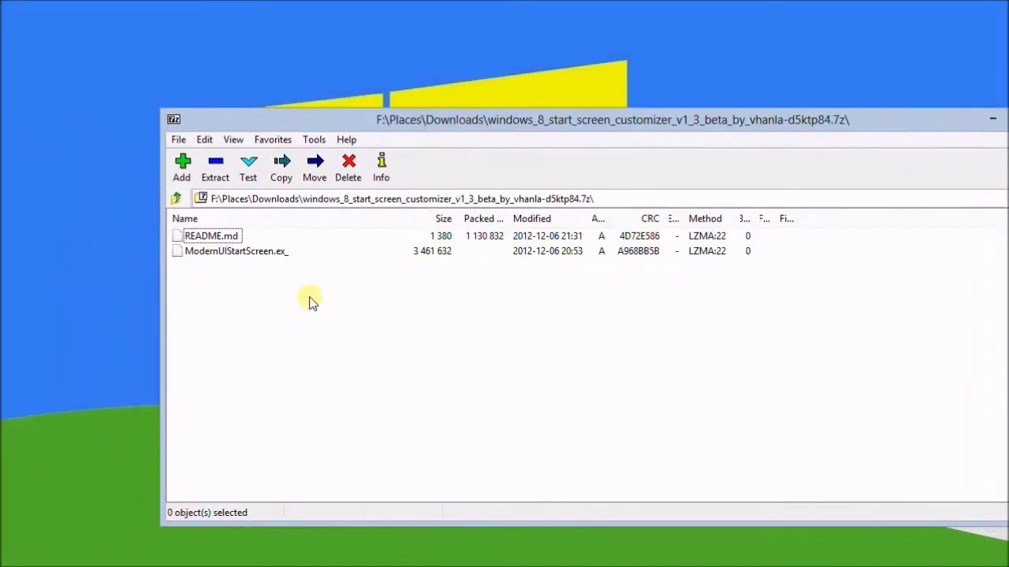
# Extract README.md and ModernUIStartScreen.ex_ from the archive to the desktop and close the archive window
pyautogui.click(220, 240)
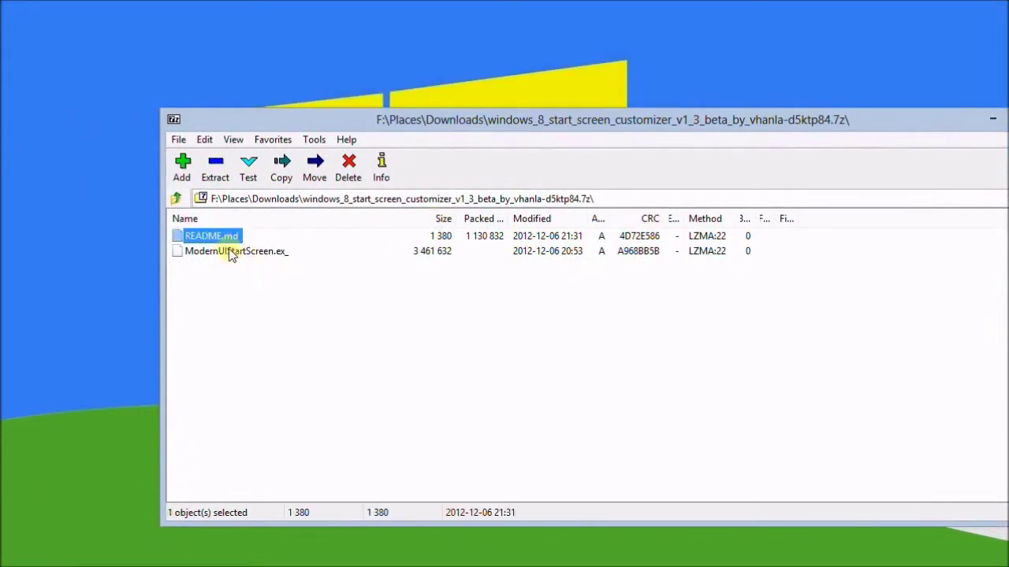
pyautogui.keyDown('shift'); pyautogui.click(229, 253); pyautogui.keyUp('shift')
pyautogui.click(238, 273)
pyautogui.hotkey('ctrl', 'a')
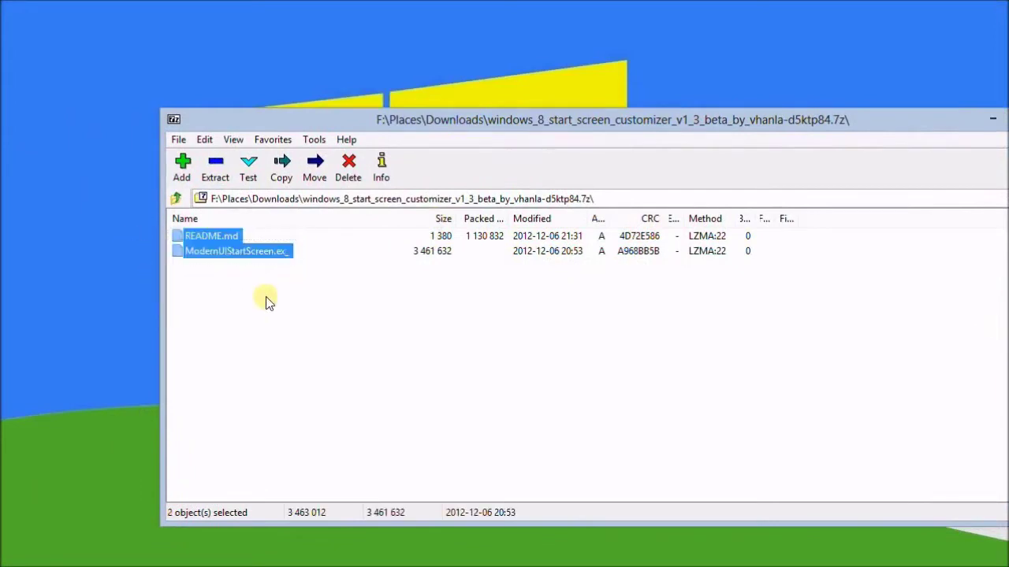
pyautogui.moveTo(256, 262); pyautogui.dragTo(117, 281)
pyautogui.moveTo(846, 117); pyautogui.dragTo(629, 136)
pyautogui.click(804, 134)
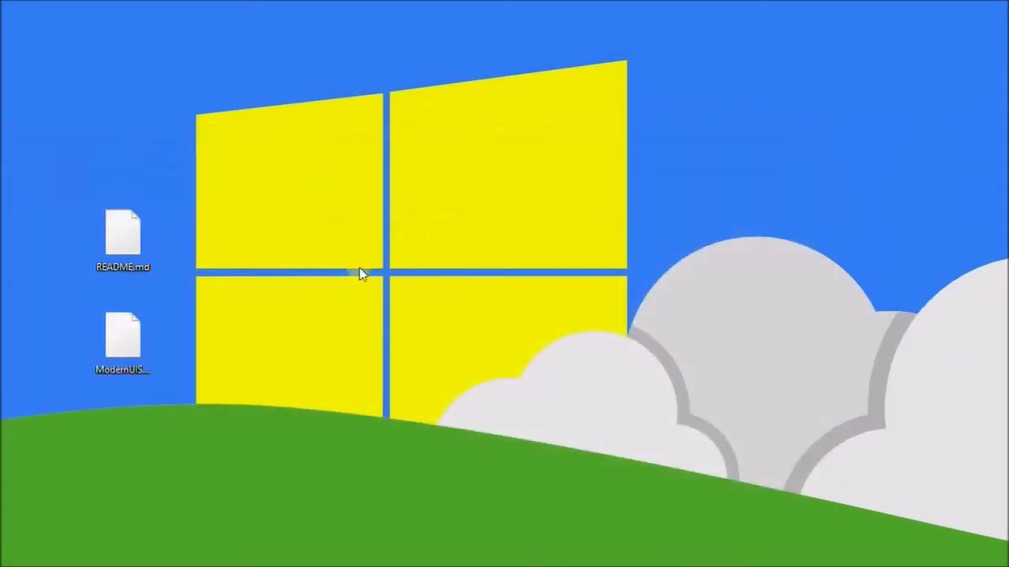
pyautogui.click(118, 265)
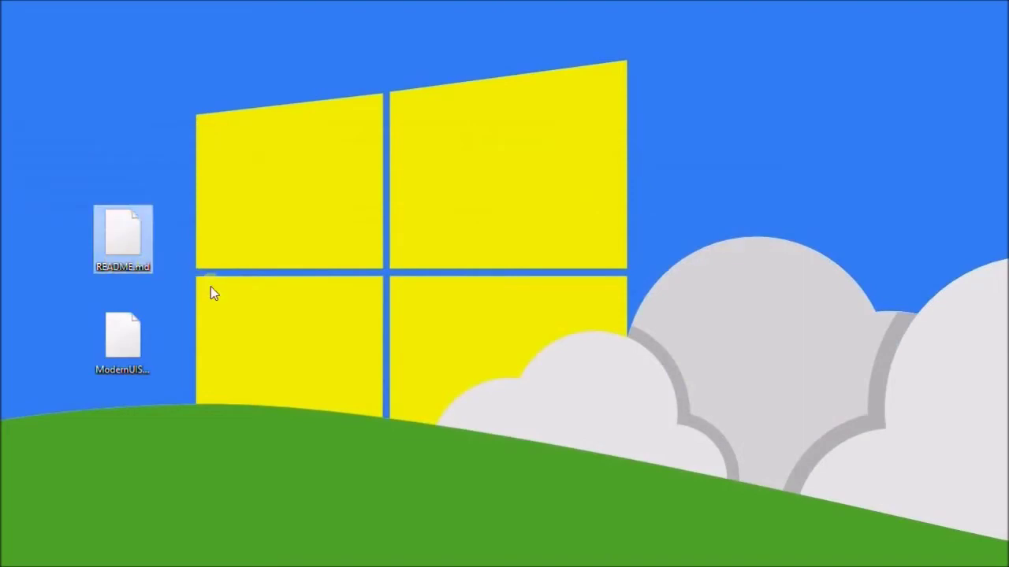
pyautogui.click(118, 347)
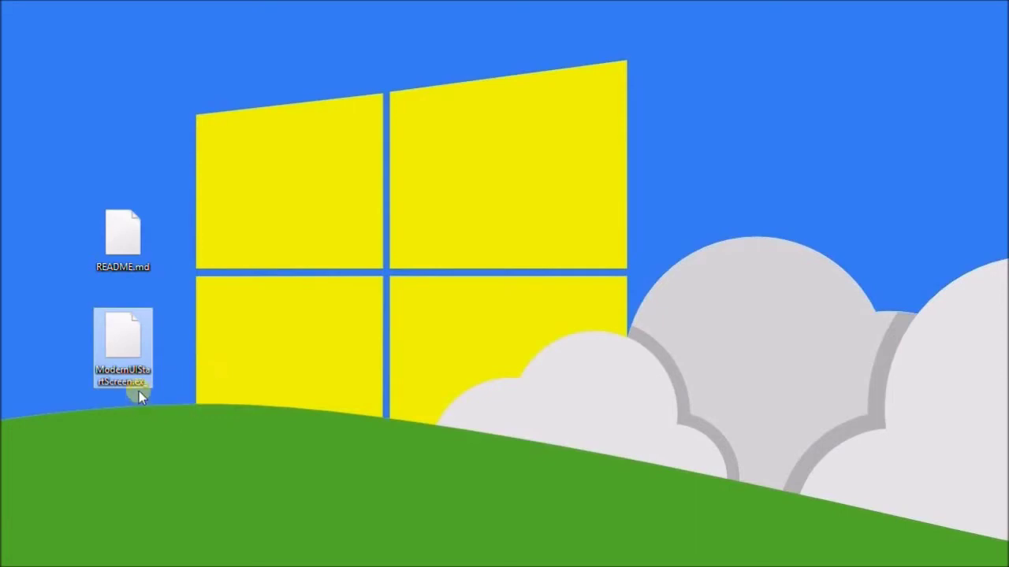
pyautogui.click(247, 349)
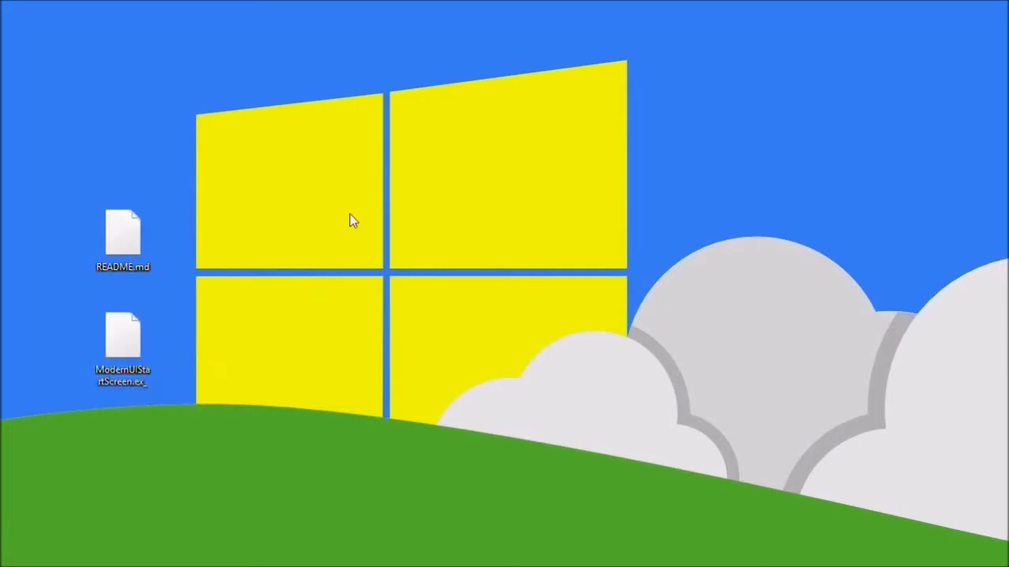
# Create a new folder named ModerUI on the desktop
pyautogui.rightClick(339, 122)
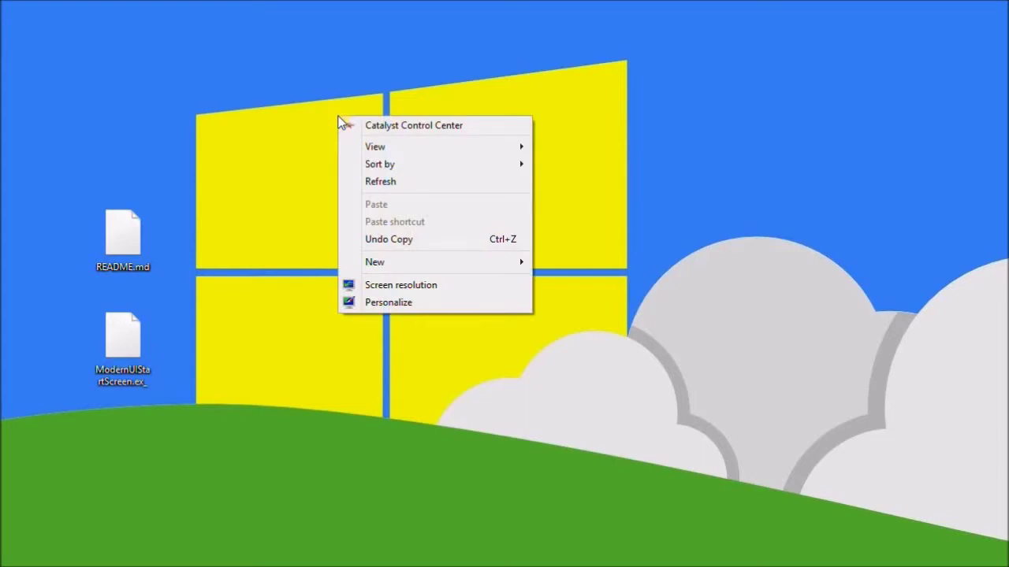
pyautogui.moveTo(405, 264)
pyautogui.click(561, 264)
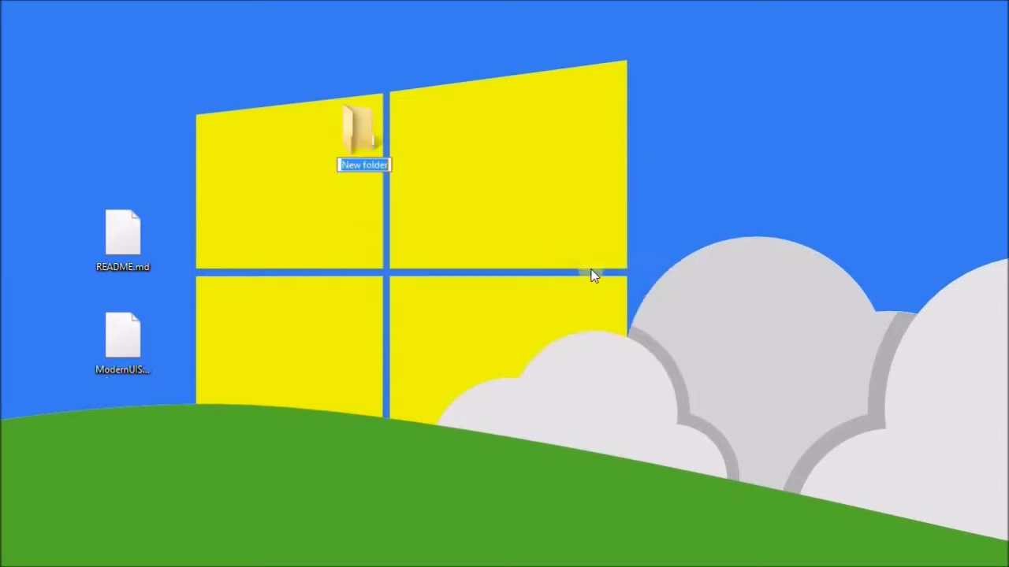
pyautogui.write('Mod')
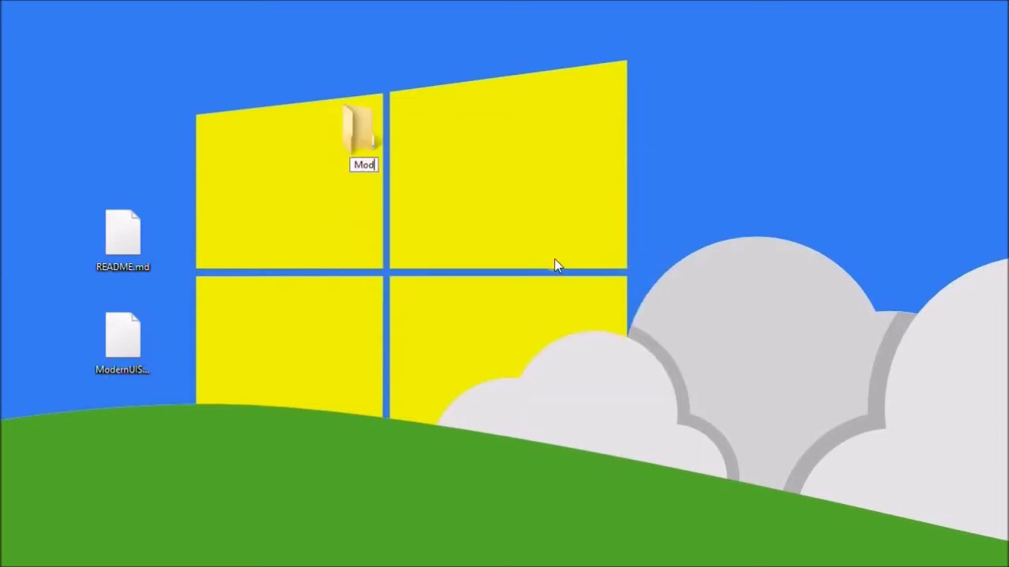
pyautogui.write('erUI')
pyautogui.press('Return')
pyautogui.click(555, 265)
# Move README.md and ModernUIStartScreen.ex_ from the desktop into the ModerUI folder and open that folder
pyautogui.moveTo(74, 165); pyautogui.dragTo(214, 448)
pyautogui.moveTo(118, 346); pyautogui.dragTo(361, 160)
pyautogui.doubleClick(360, 138)
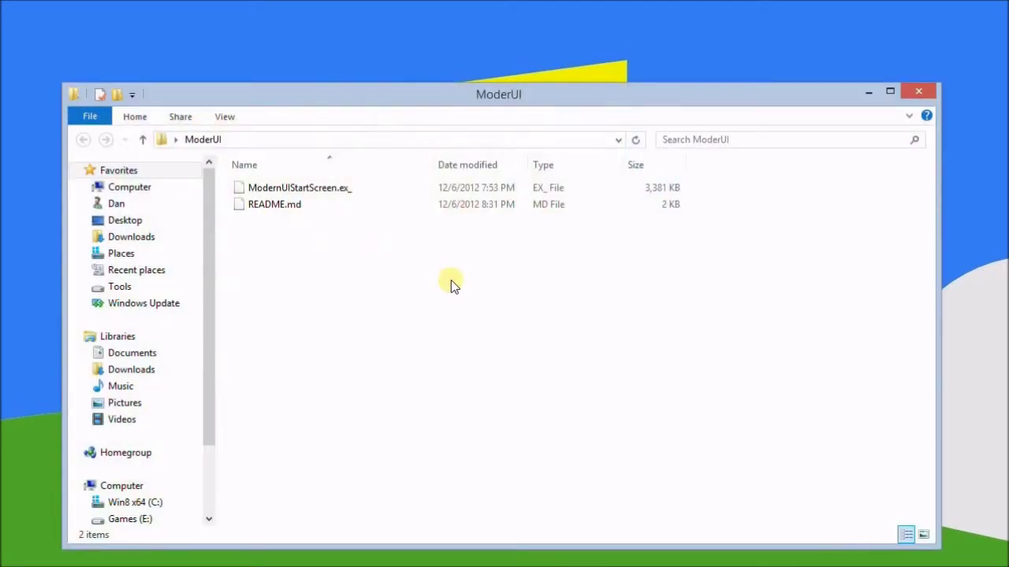
# Rename ModernUIStartScreen.ex_ to ModernUIStartScreen.exe and accept the file extension change
pyautogui.click(342, 189)
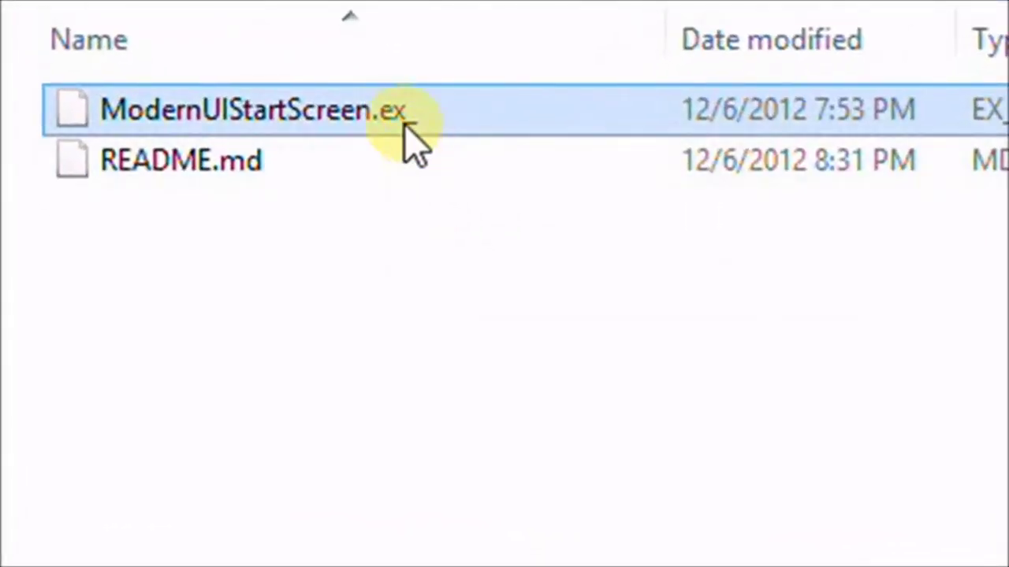
pyautogui.click(406, 128)
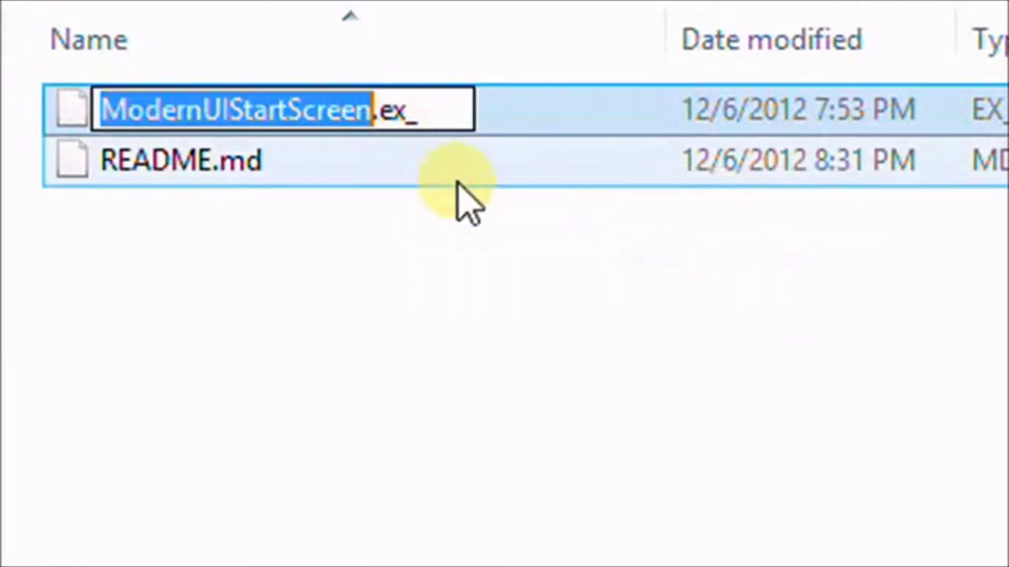
pyautogui.click(457, 108)
pyautogui.press('BackSpace')
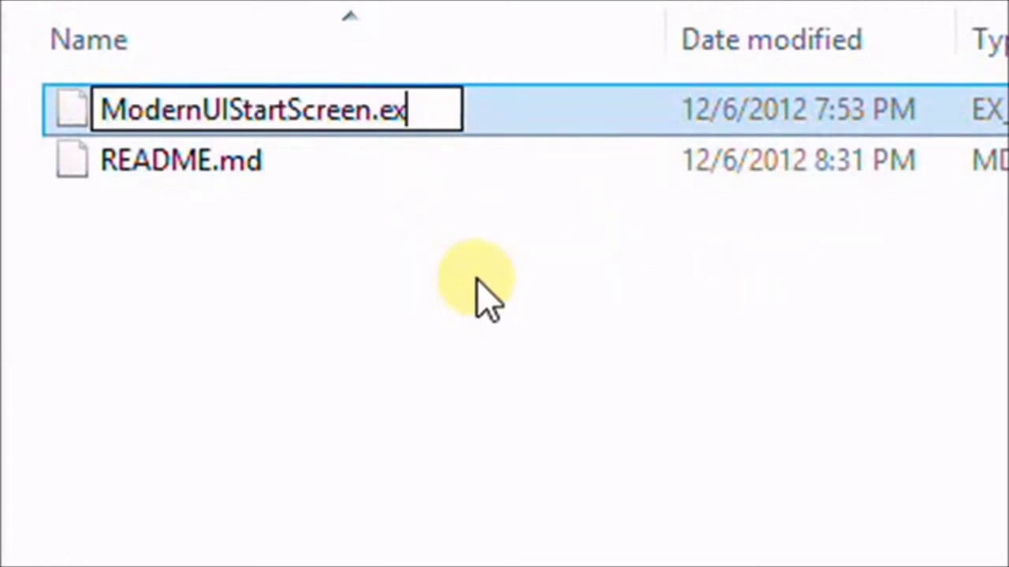
pyautogui.write('e')
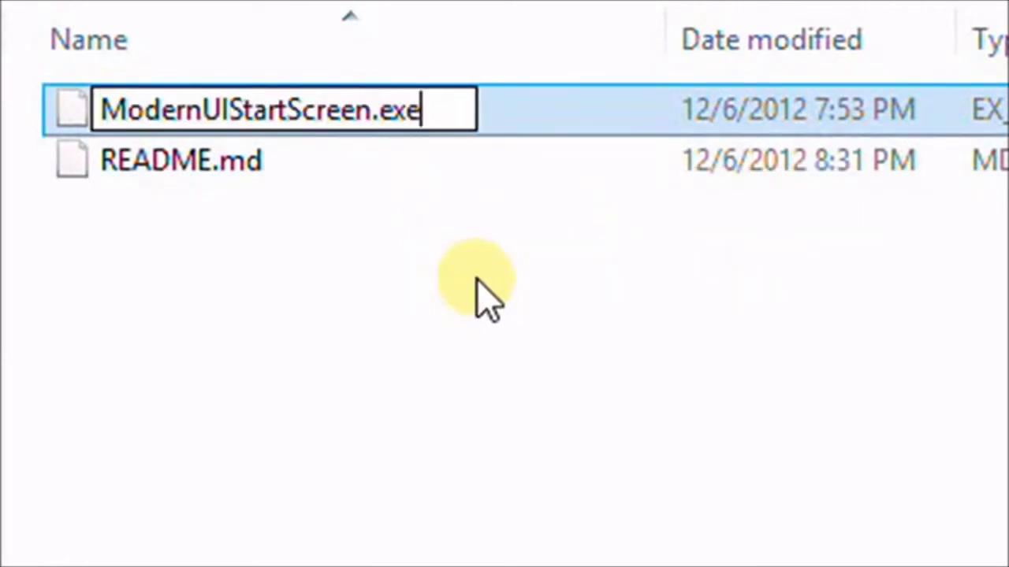
pyautogui.press('Return')
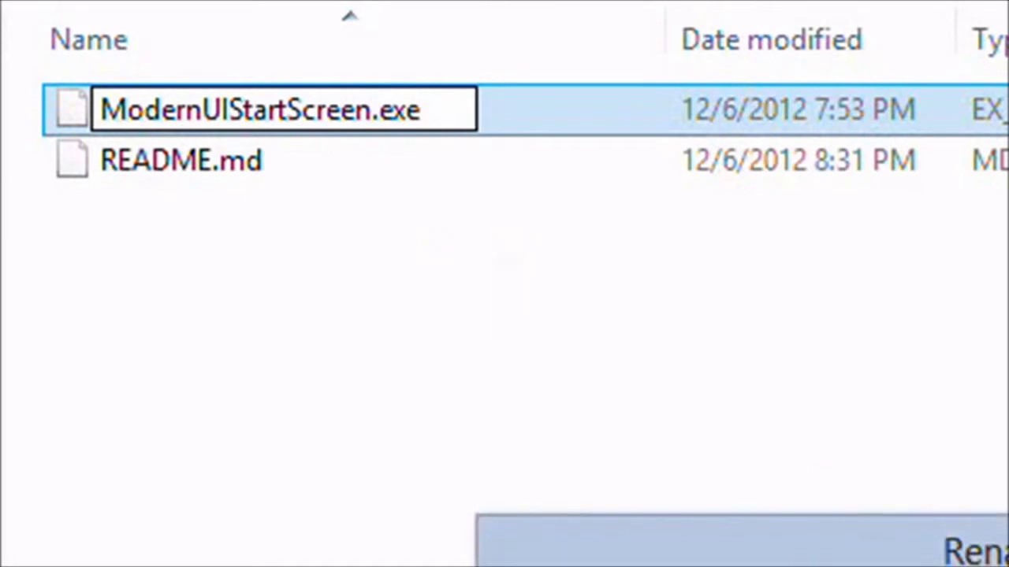
pyautogui.press('Return')
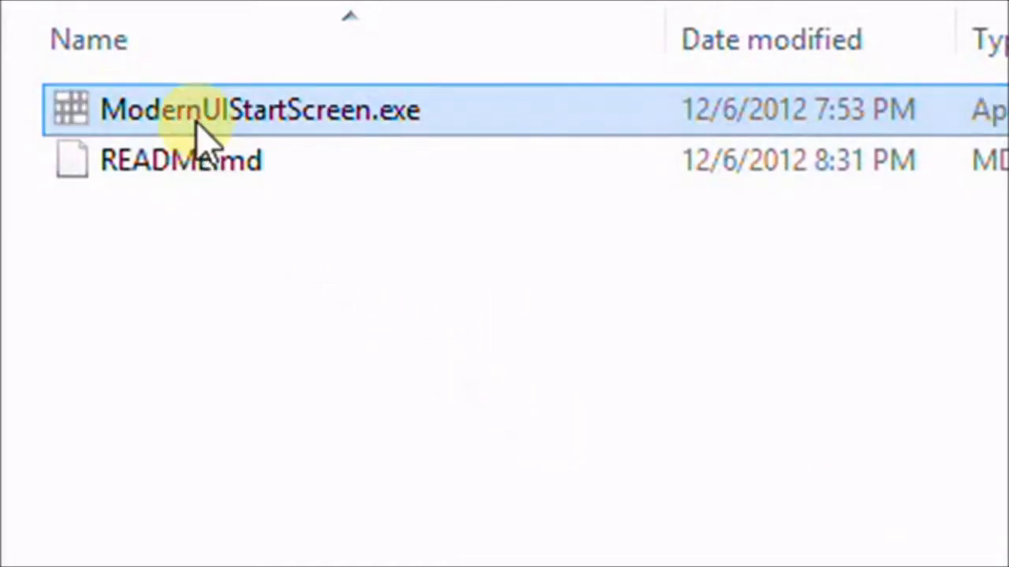
pyautogui.click(326, 281)
# Rename README.md to README.txt and accept the file extension change
pyautogui.click(196, 162)
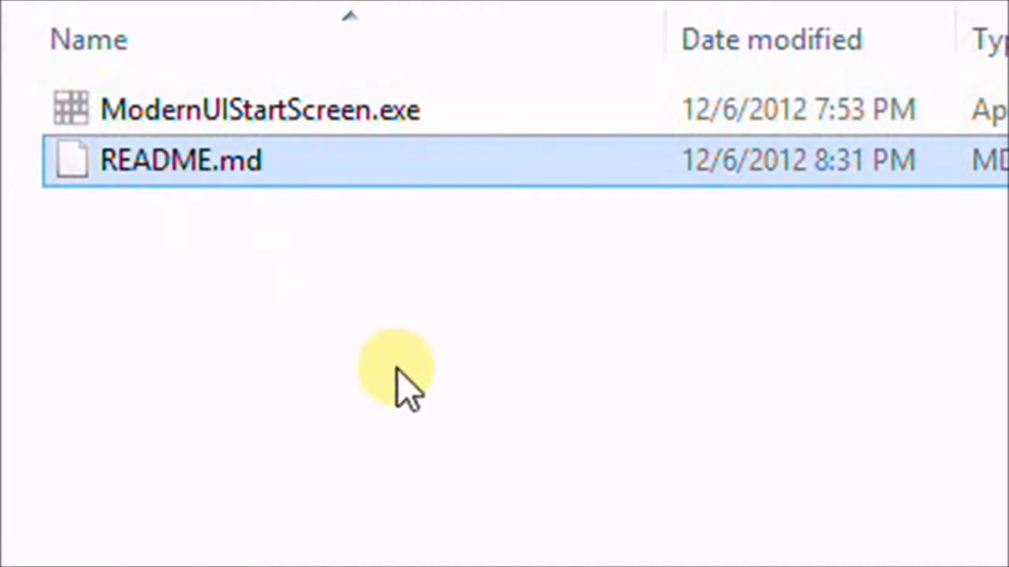
pyautogui.press('F2')
pyautogui.press('Right')
pyautogui.press('Right')
pyautogui.hotkey('shift', 'End')
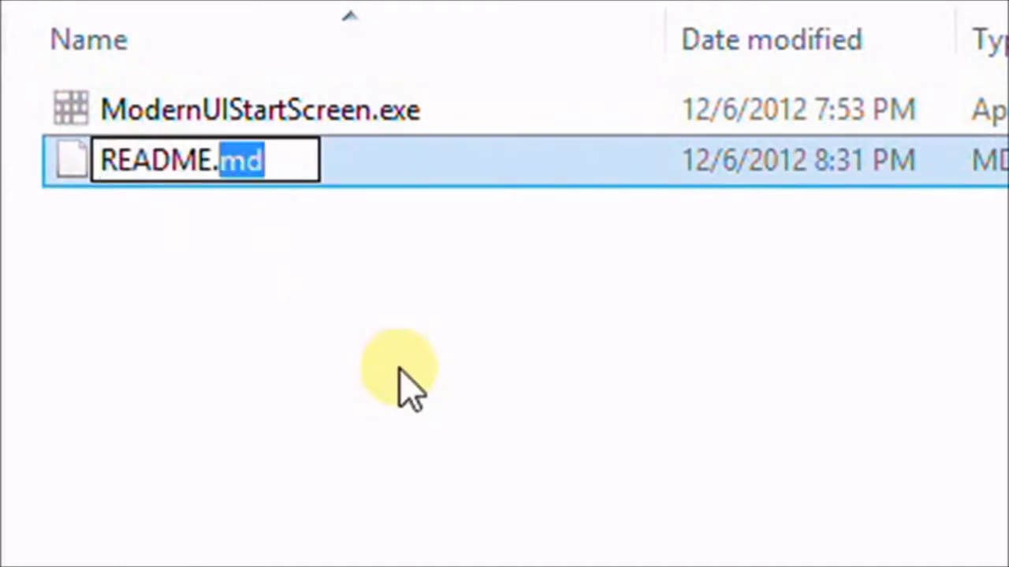
pyautogui.write('txt')
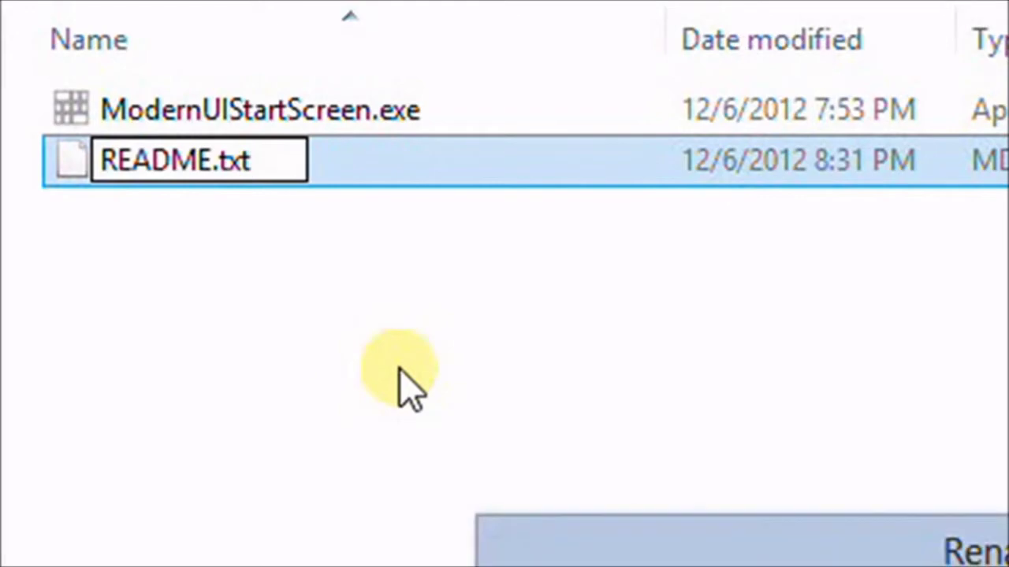
pyautogui.press('Return')
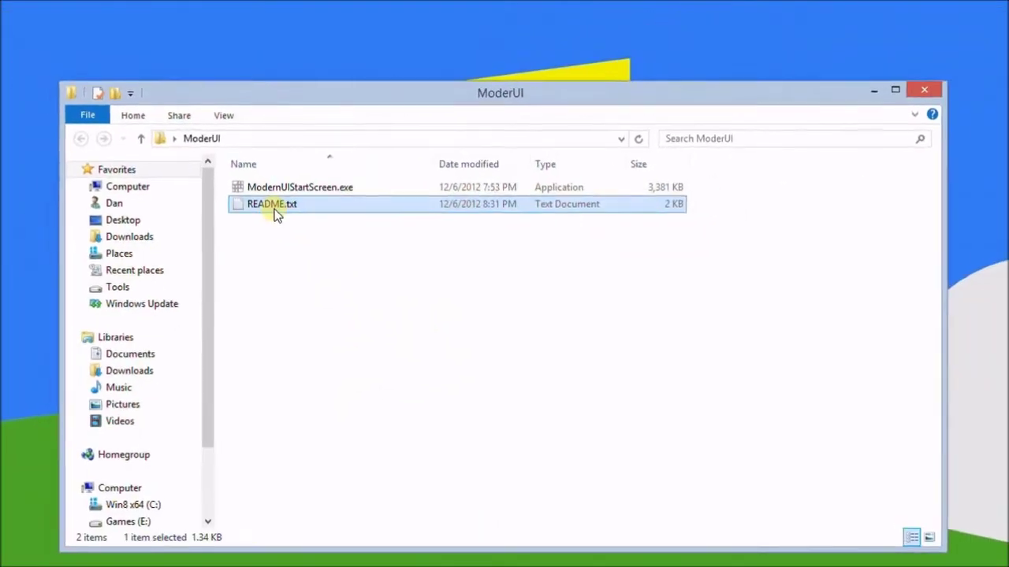
# Open README.txt, read through its feature list and instructions to the end, and close it
pyautogui.doubleClick(186, 169)
pyautogui.moveTo(344, 117); pyautogui.dragTo(497, 111)
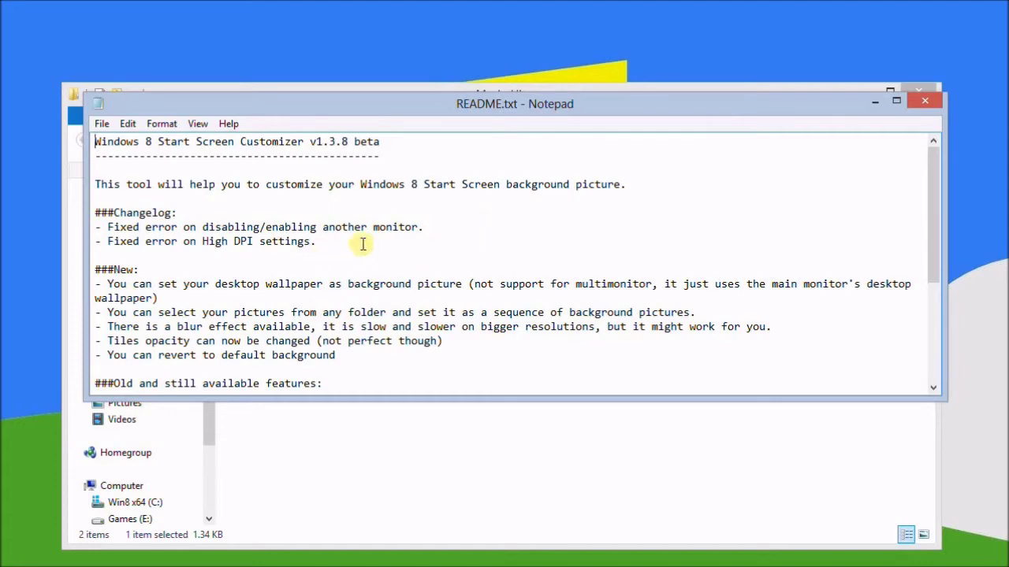
pyautogui.scroll(-5, 340, 243)
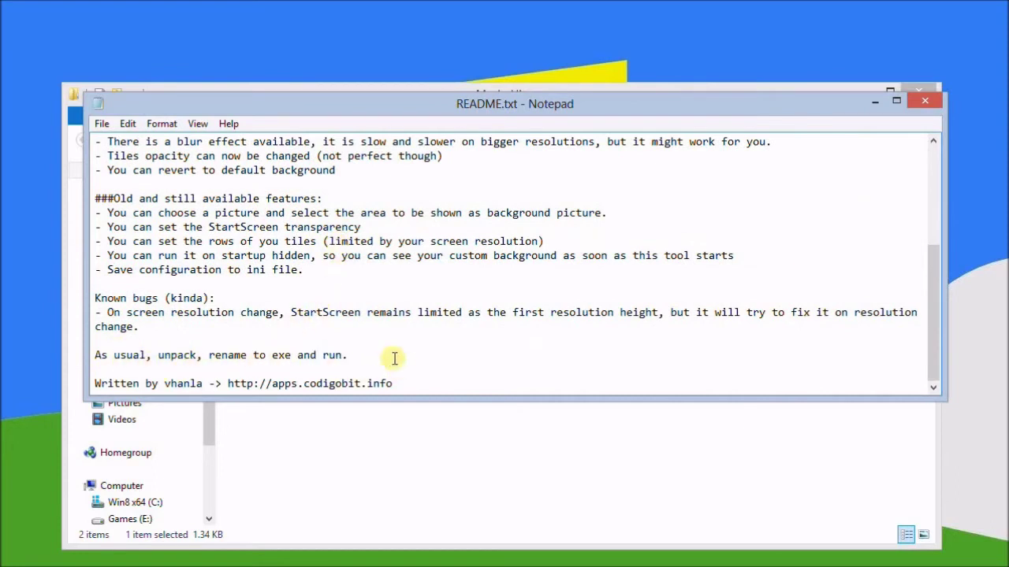
pyautogui.click(929, 100)
pyautogui.click(580, 301)
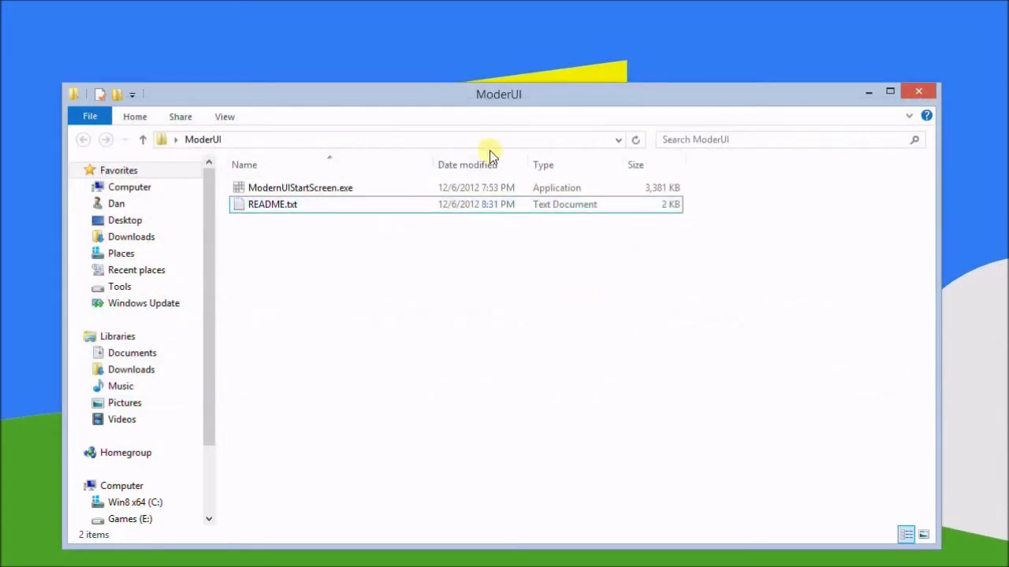
# Launch ModernUIStartScreen.exe from the ModerUI folder and reposition the customizer window so all its settings are visible
pyautogui.moveTo(451, 101); pyautogui.dragTo(454, 74)
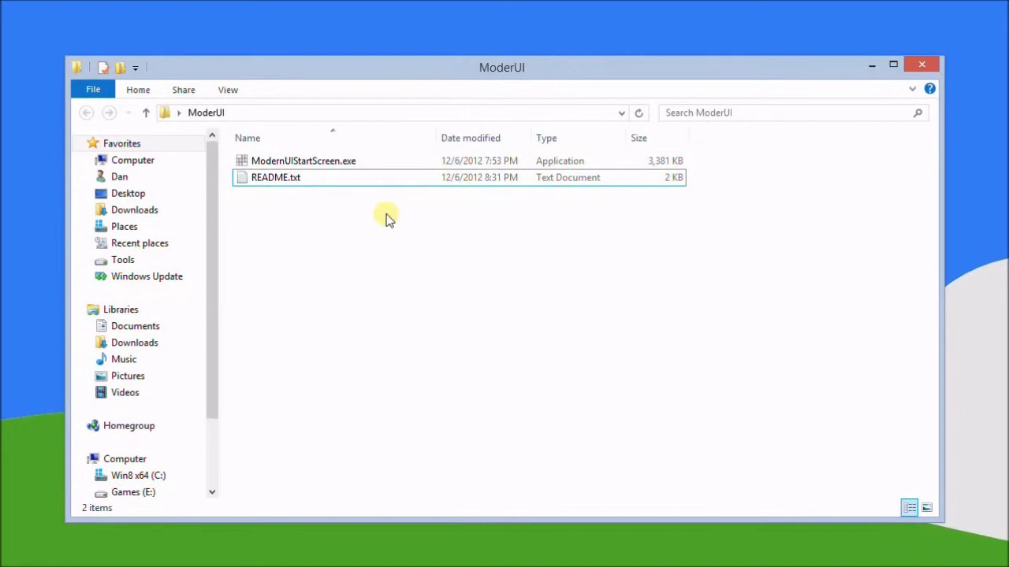
pyautogui.doubleClick(334, 169)
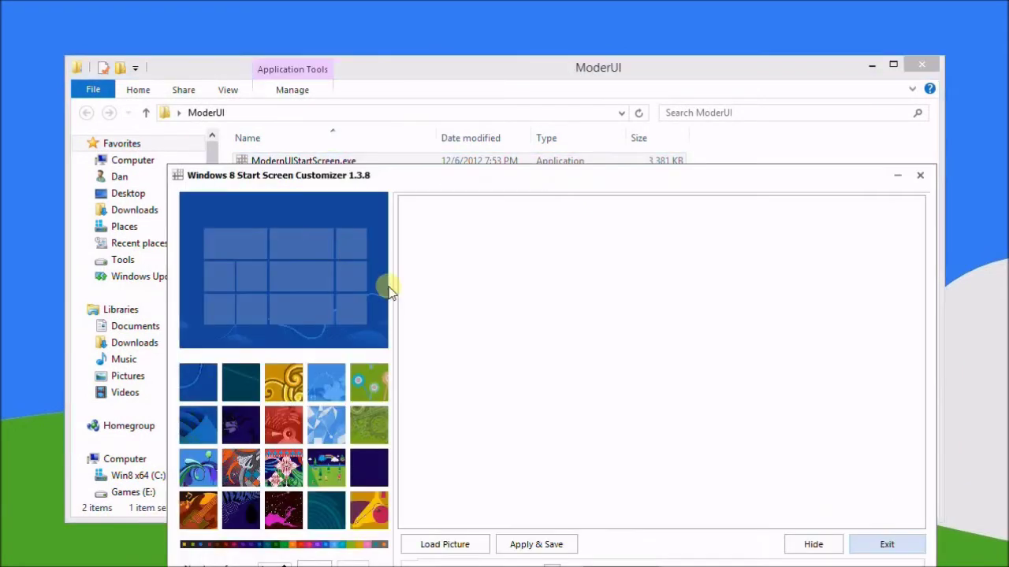
pyautogui.moveTo(506, 174); pyautogui.dragTo(447, 29)
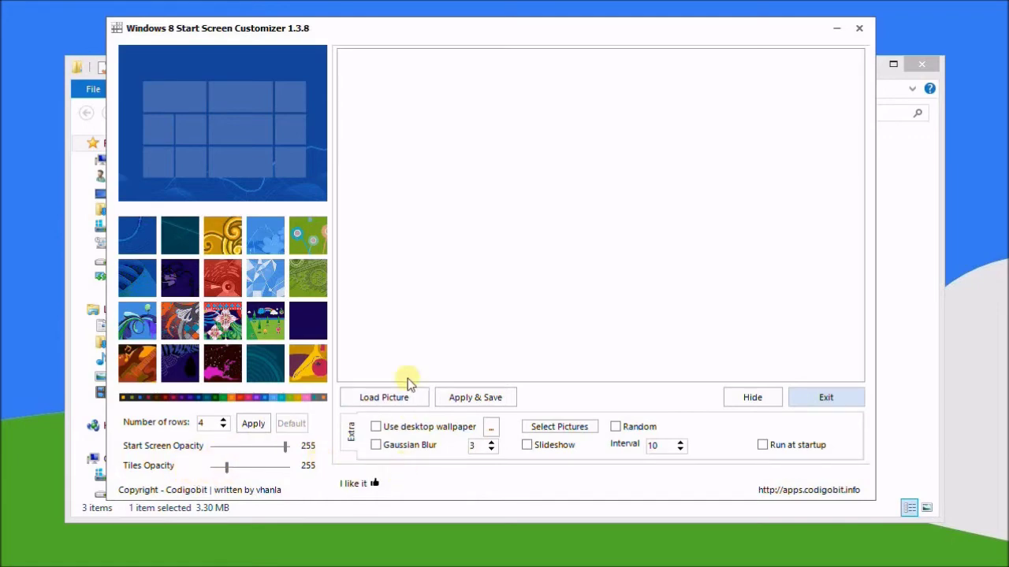
# Load the picture 3D MAXX.jpg from the 8Walls folder into the customizer
pyautogui.click(401, 401)
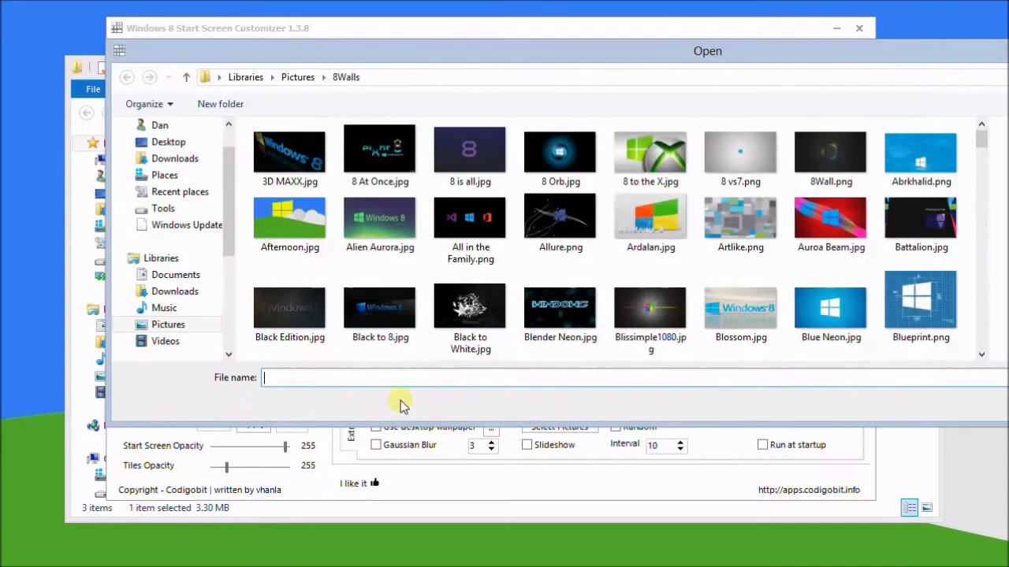
pyautogui.click(284, 169)
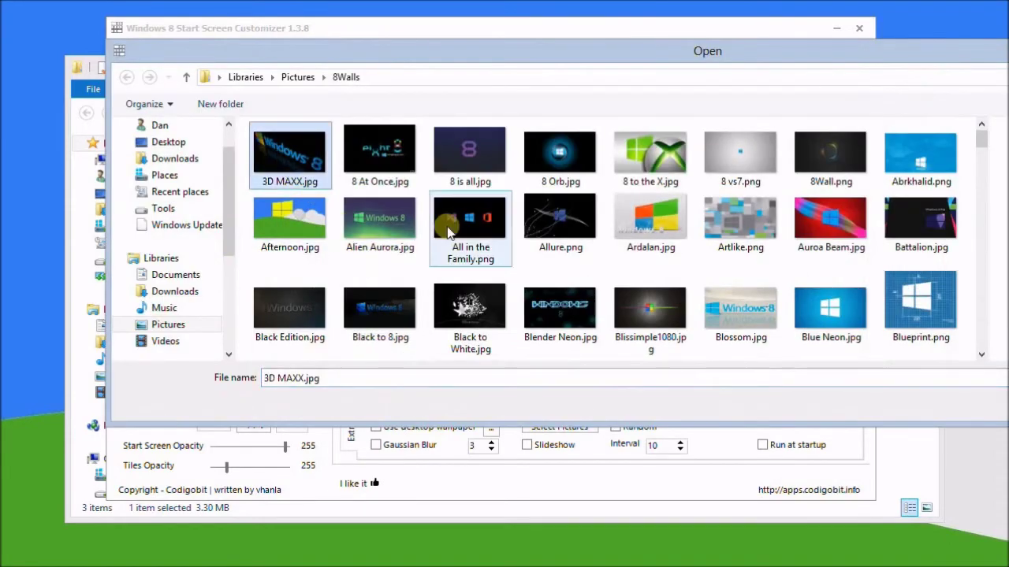
pyautogui.moveTo(834, 52); pyautogui.dragTo(532, 79)
pyautogui.click(861, 435)
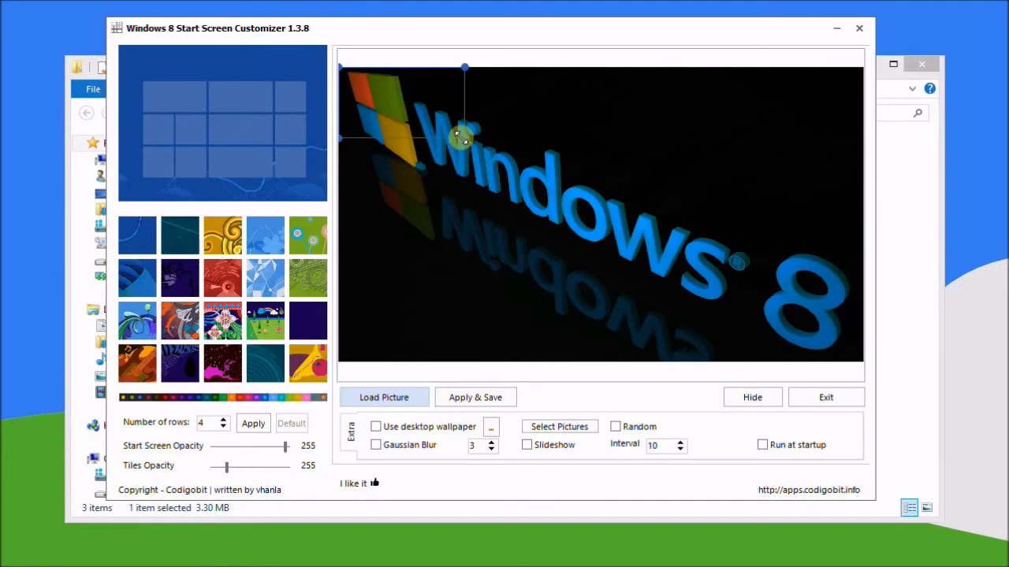
# Enlarge and reposition the crop frame on the loaded picture, and apply and save it as the Start screen background
pyautogui.moveTo(461, 138); pyautogui.dragTo(701, 263)
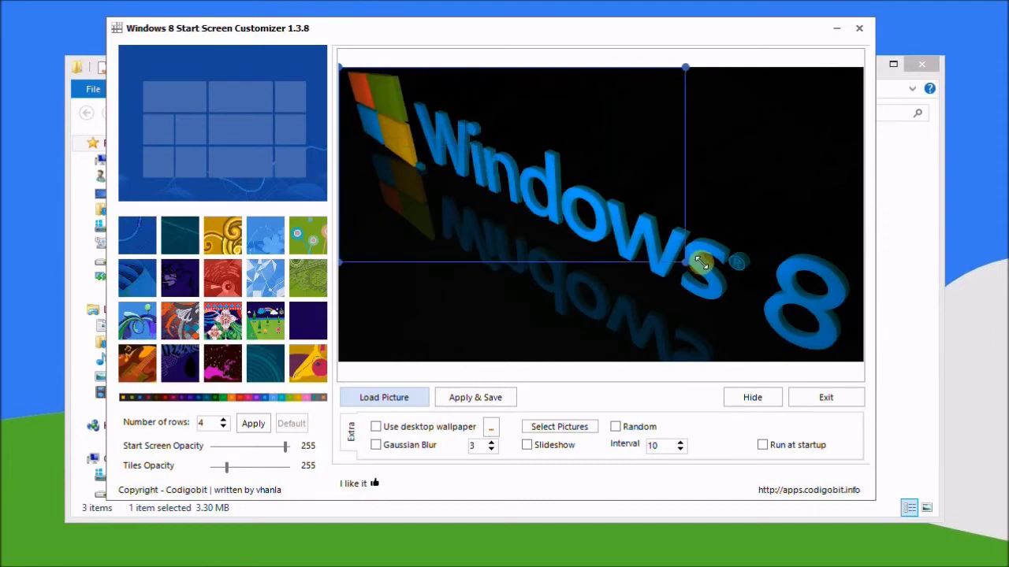
pyautogui.moveTo(536, 194); pyautogui.dragTo(689, 269)
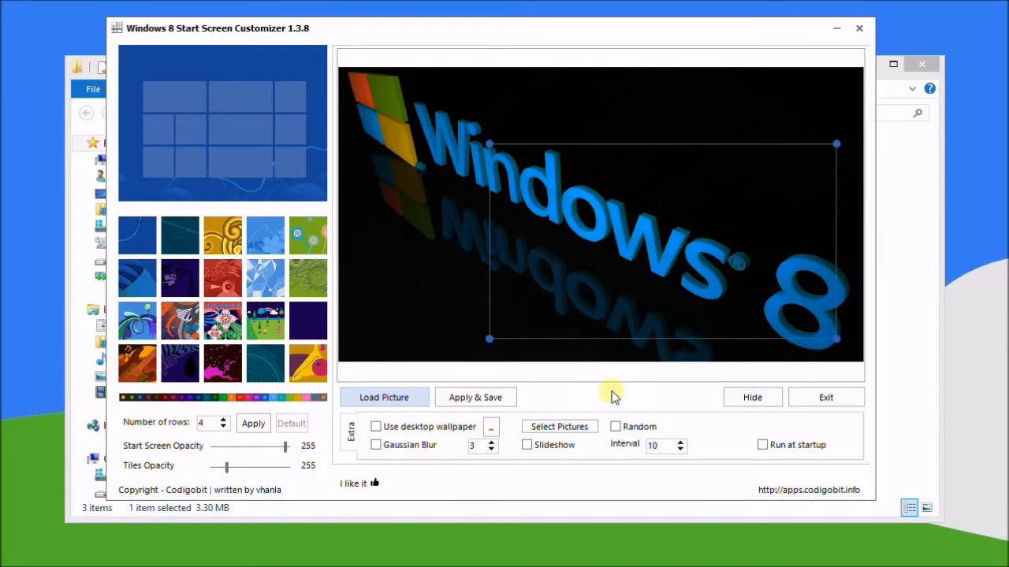
pyautogui.click(495, 399)
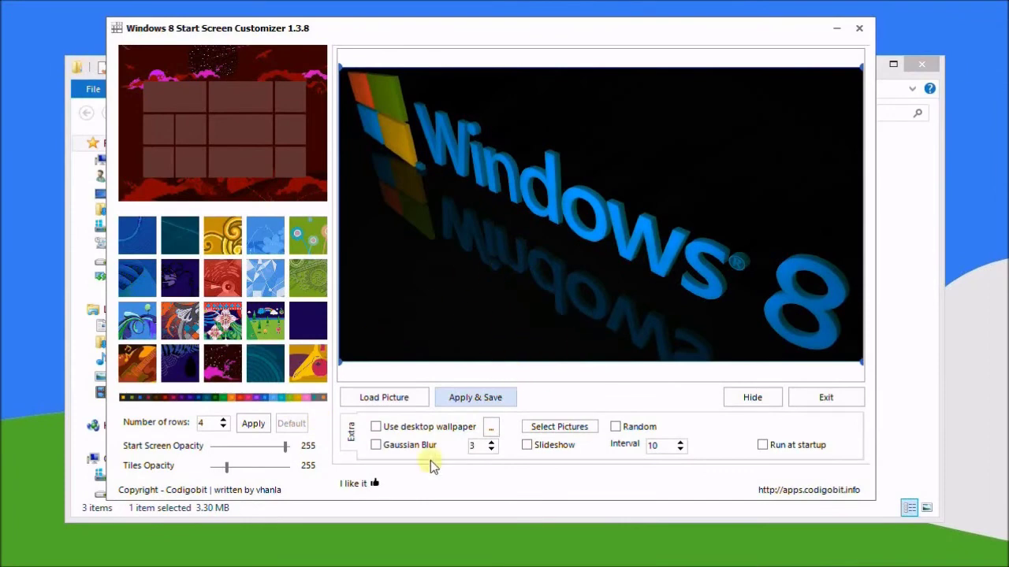
# Open the slideshow picture selection and browse to the 8Walls folder inside My Pictures
pyautogui.click(567, 431)
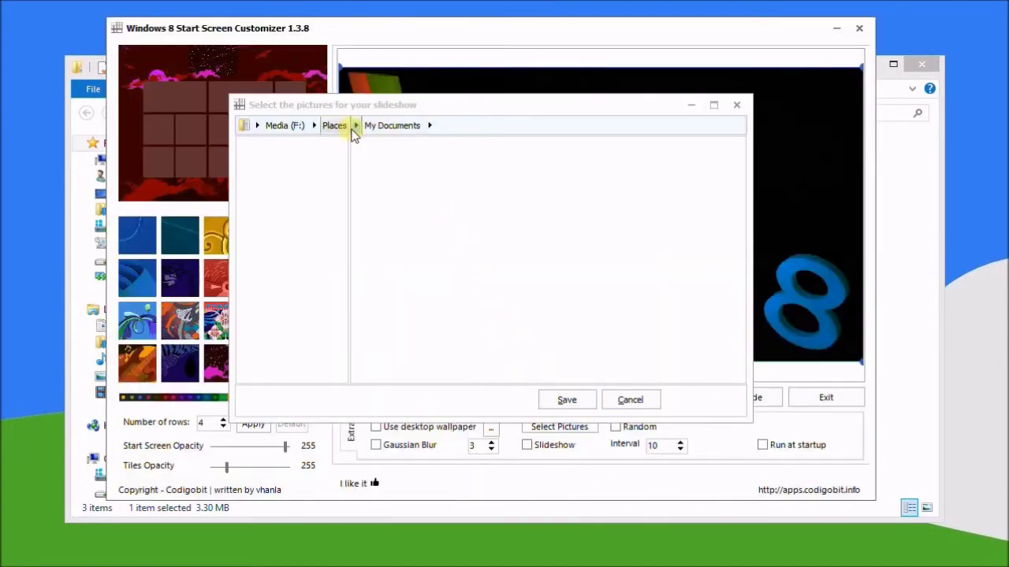
pyautogui.click(356, 126)
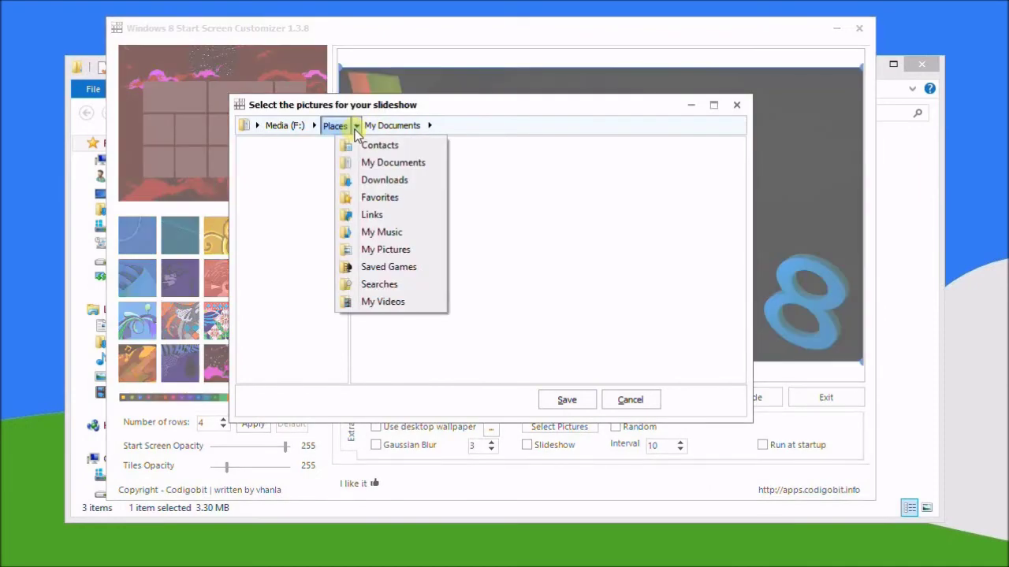
pyautogui.click(383, 250)
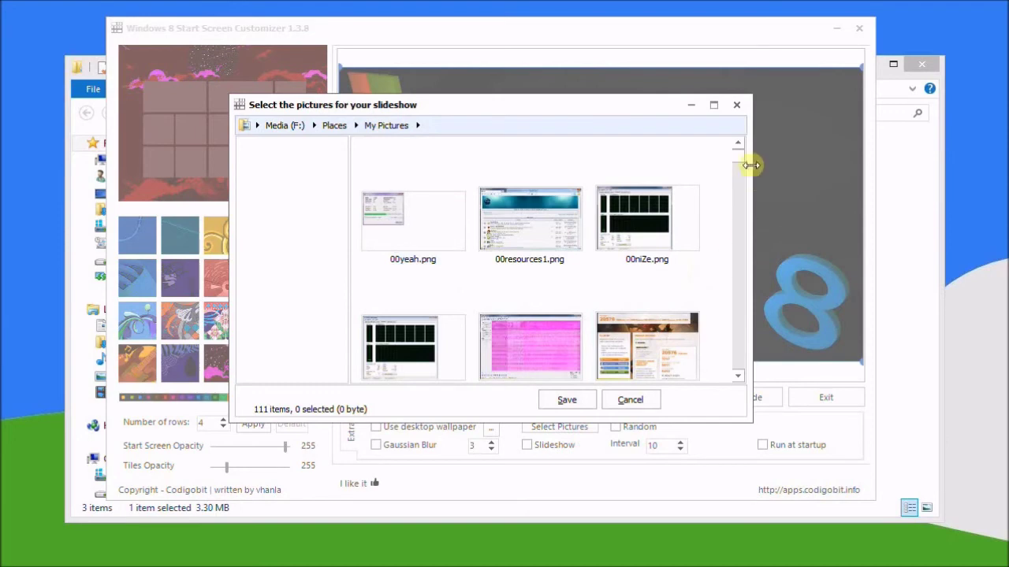
pyautogui.click(416, 125)
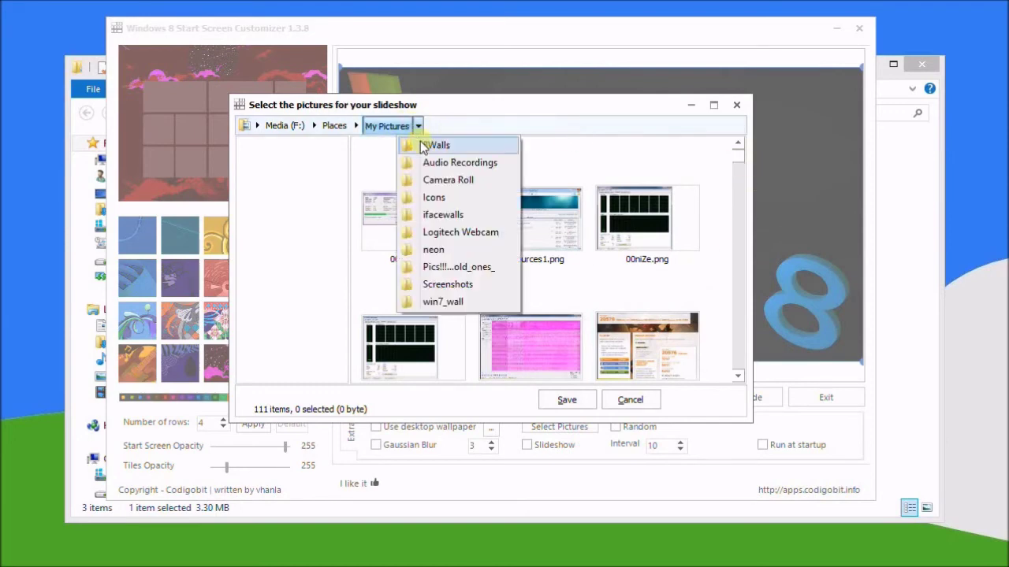
pyautogui.click(419, 141)
# Select 3D MAXX.jpg, 8 At Once.jpg, All in the Family.png, Auroa Beam.jpg, Battalion.jpg and Black to 8.jpg for the slideshow
pyautogui.click(415, 223)
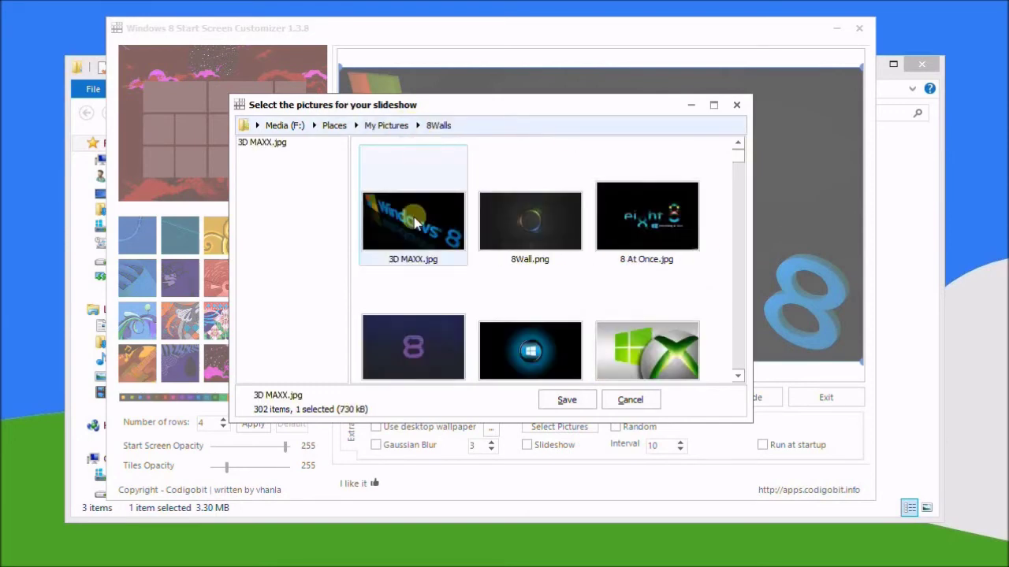
pyautogui.keyDown('ctrl'); pyautogui.click(638, 254); pyautogui.keyUp('ctrl')
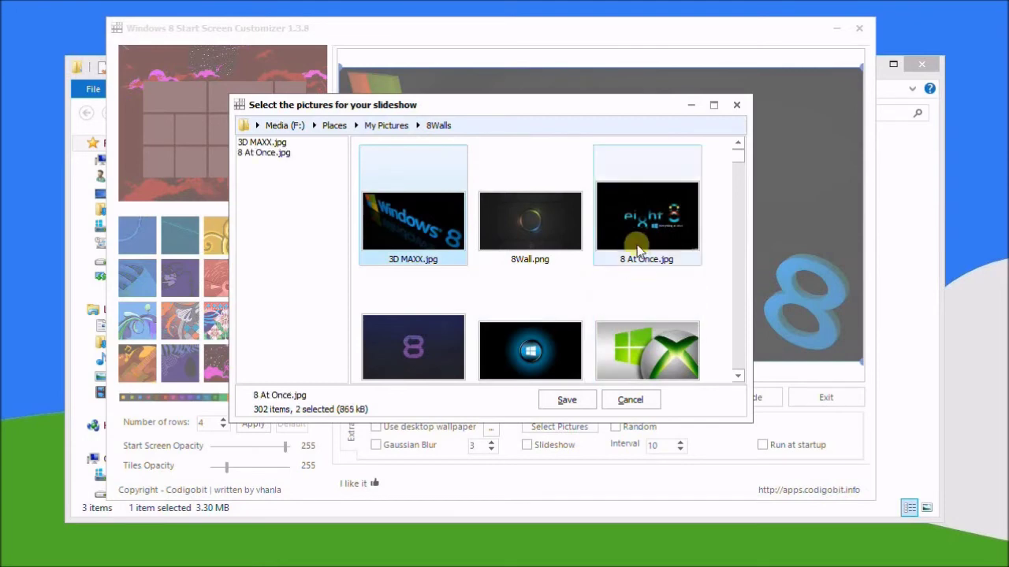
pyautogui.scroll(-3, 528, 283)
pyautogui.scroll(-2, 528, 284)
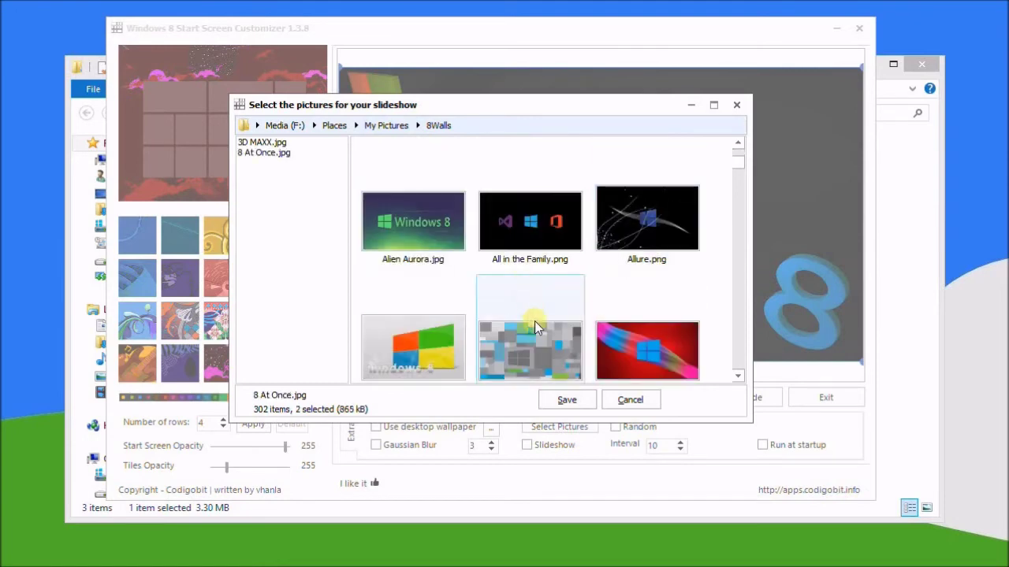
pyautogui.keyDown('ctrl'); pyautogui.click(501, 250); pyautogui.keyUp('ctrl')
pyautogui.scroll(-2, 632, 250)
pyautogui.keyDown('ctrl'); pyautogui.click(632, 251); pyautogui.keyUp('ctrl')
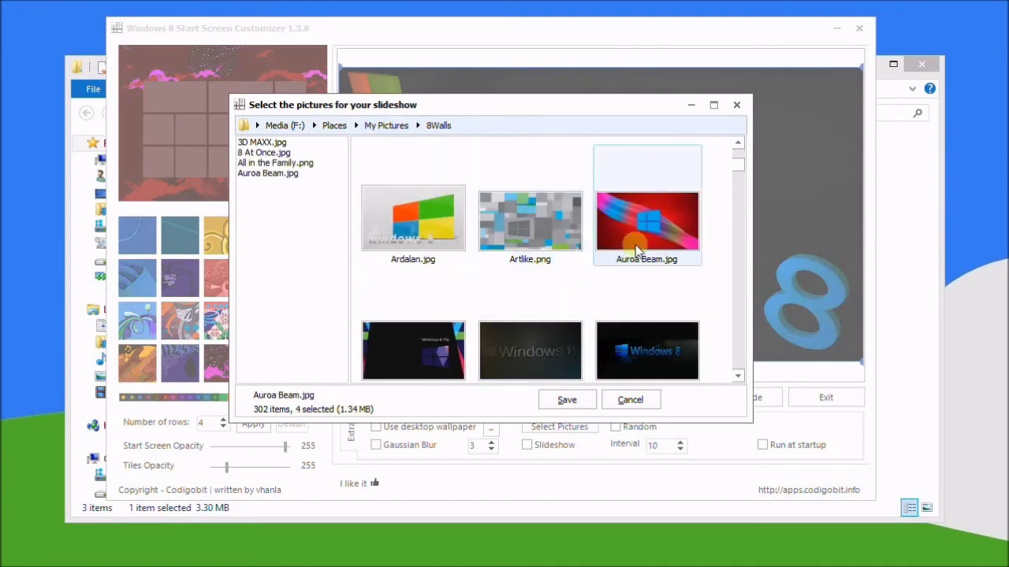
pyautogui.keyDown('ctrl'); pyautogui.click(418, 347); pyautogui.keyUp('ctrl')
pyautogui.keyDown('ctrl'); pyautogui.click(628, 356); pyautogui.keyUp('ctrl')
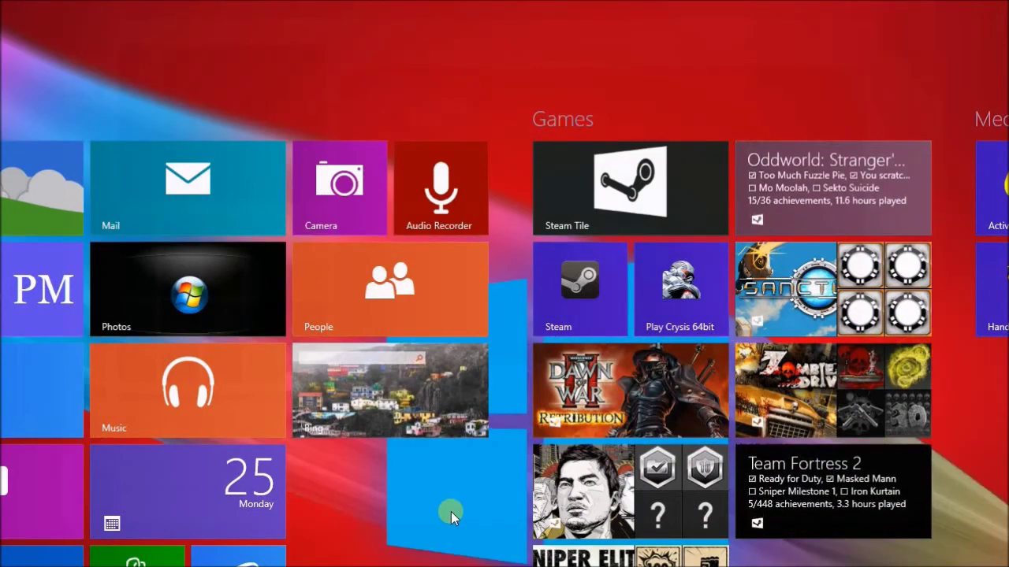
# Move back and forth across the Start screen tiles to examine how the slideshow backgrounds change
pyautogui.scroll(-3, 451, 512)
pyautogui.scroll(3, 454, 528)
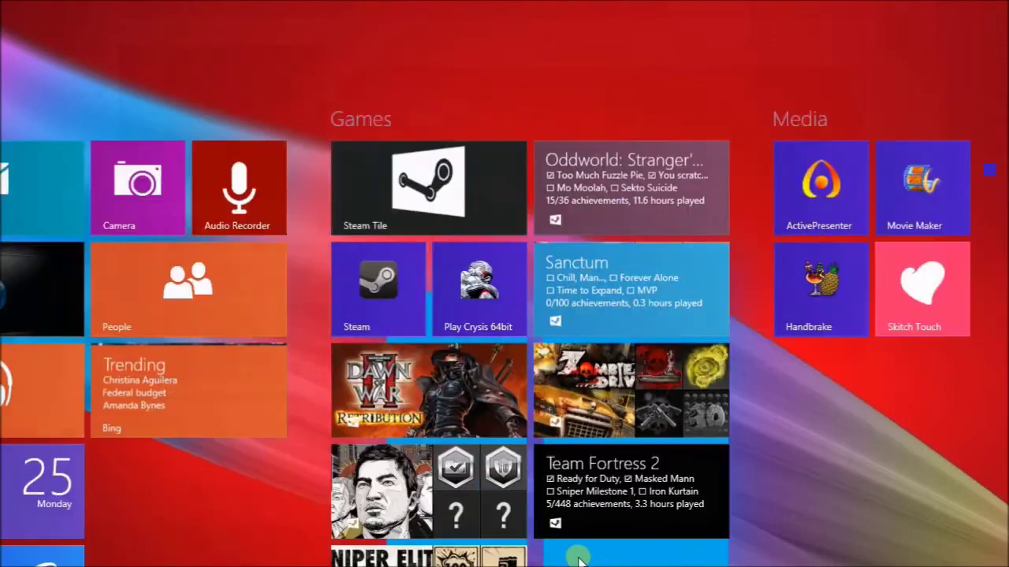
pyautogui.scroll(-3, 453, 543)
pyautogui.scroll(3, 455, 543)
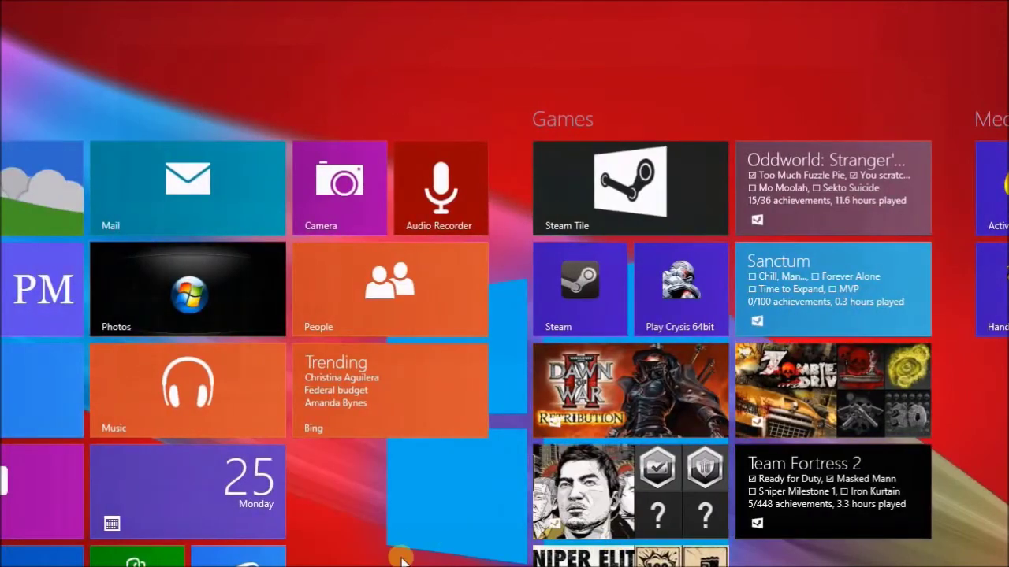
pyautogui.scroll(-3, 409, 550)
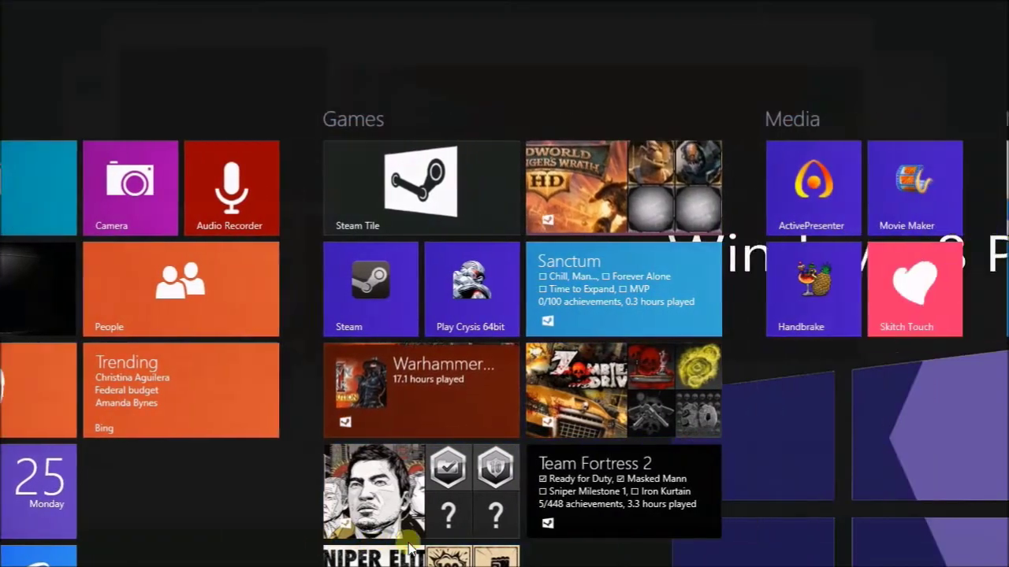
pyautogui.scroll(3, 405, 543)
pyautogui.scroll(-3, 410, 541)
pyautogui.scroll(3, 405, 532)
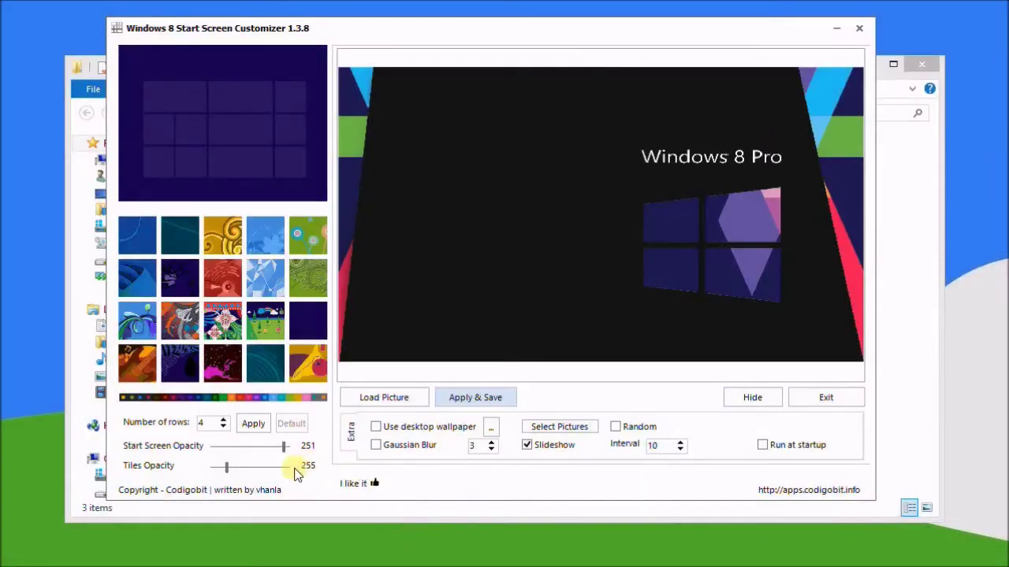
# Set the Start Screen Opacity to 233 and check the transparency on the Start screen
pyautogui.moveTo(284, 448); pyautogui.dragTo(275, 451)
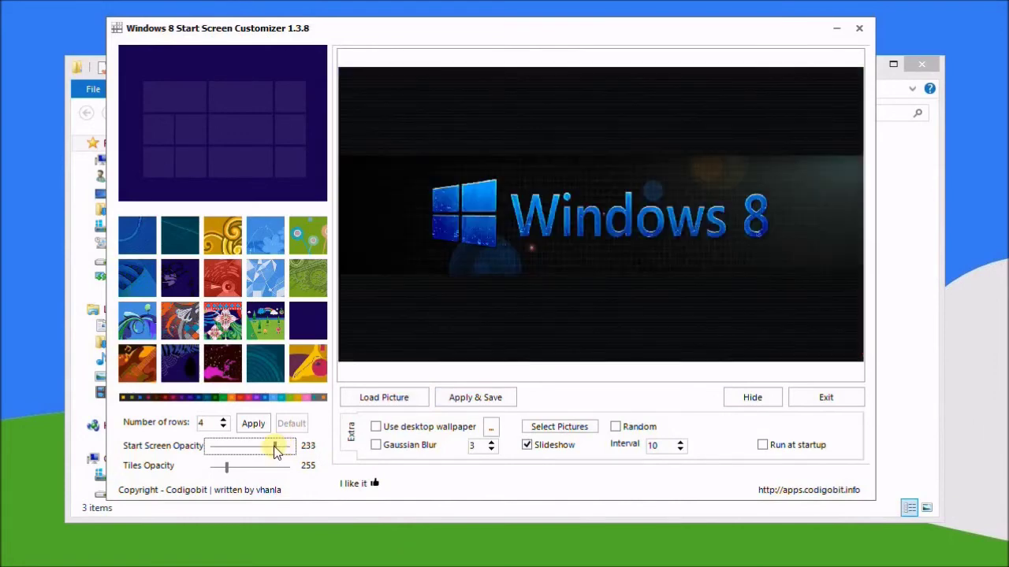
pyautogui.press('super')
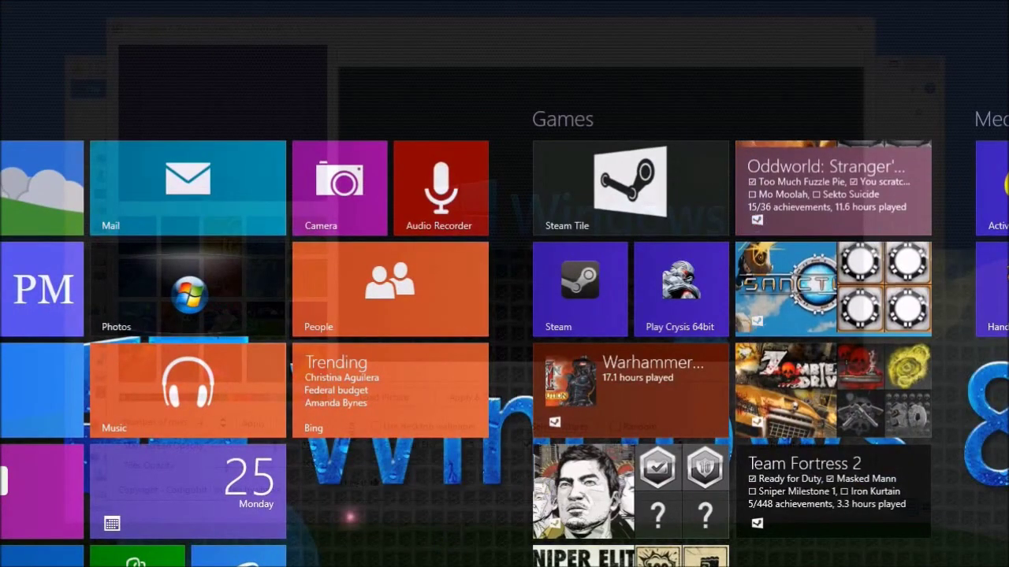
pyautogui.scroll(-3, 504, 339)
pyautogui.scroll(3, 428, 417)
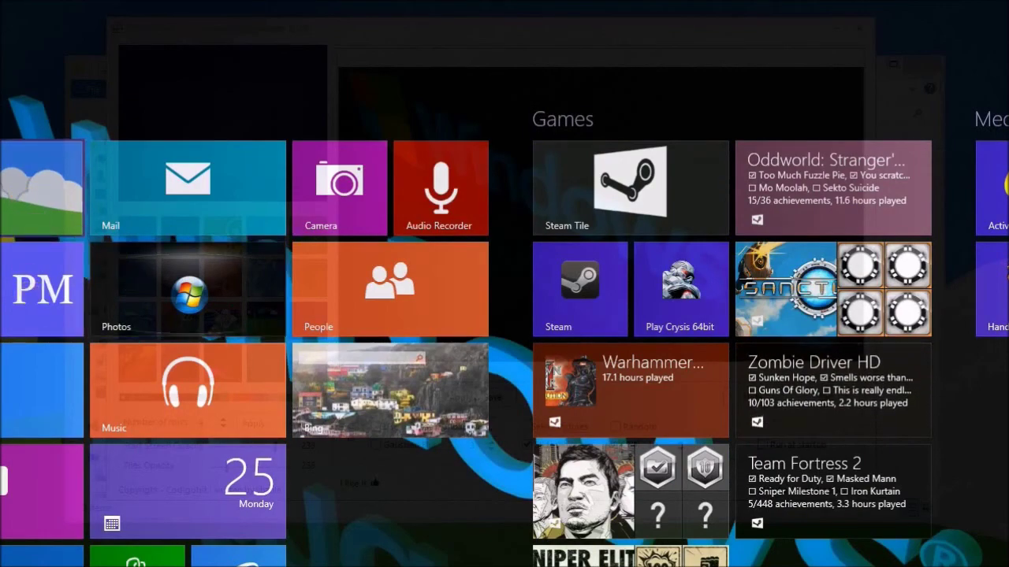
pyautogui.click(173, 323)
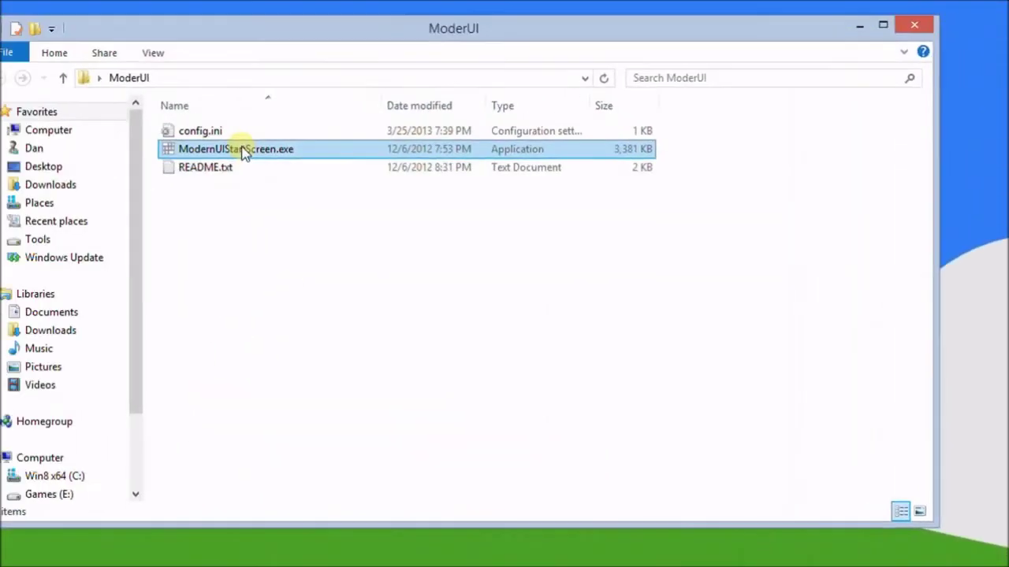
# Open config.ini from the ModerUI folder, review its saved picture, opacity and slideshow settings, and close it
pyautogui.click(286, 162)
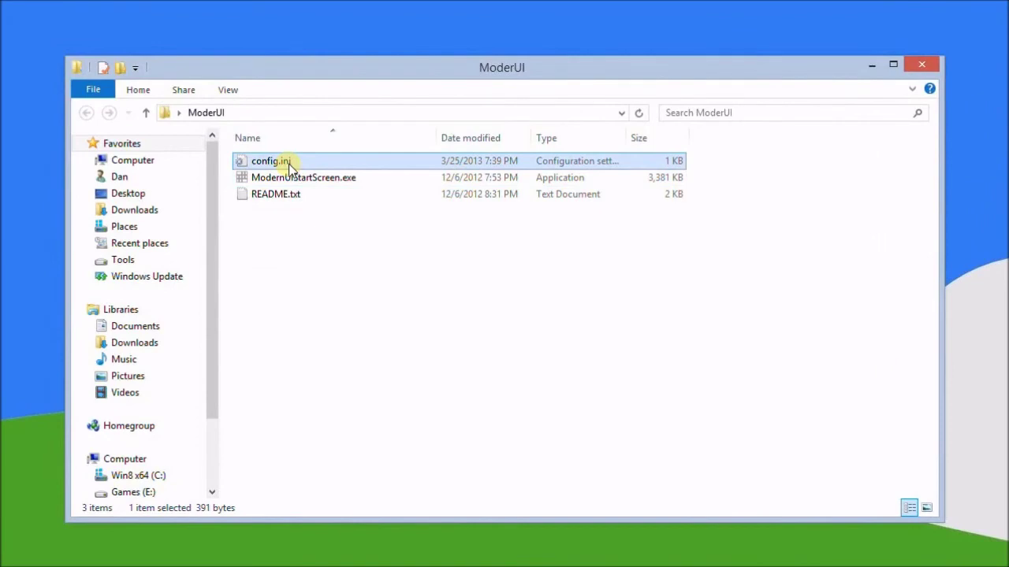
pyautogui.doubleClick(291, 164)
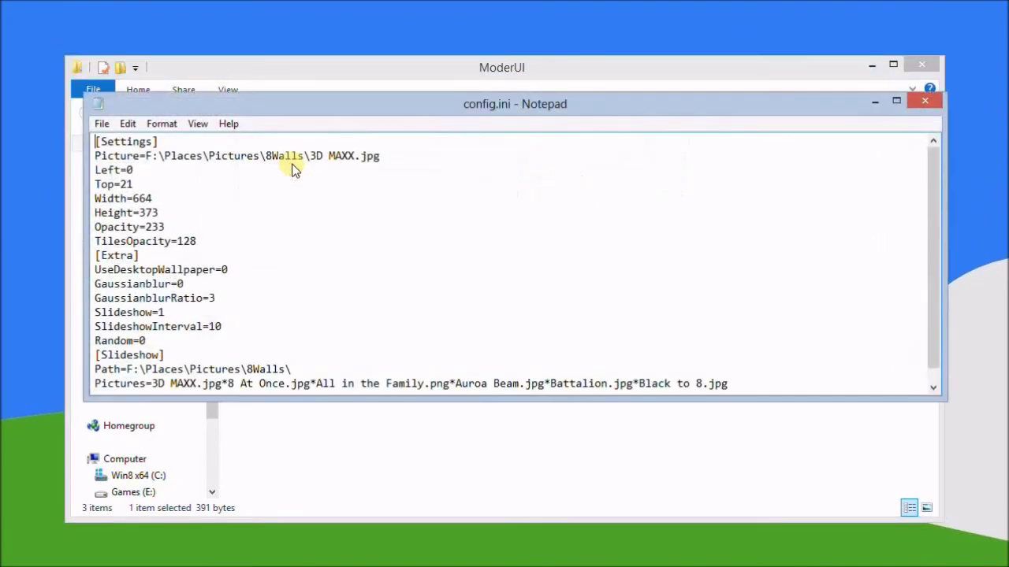
pyautogui.click(439, 156)
pyautogui.scroll(-1, 261, 236)
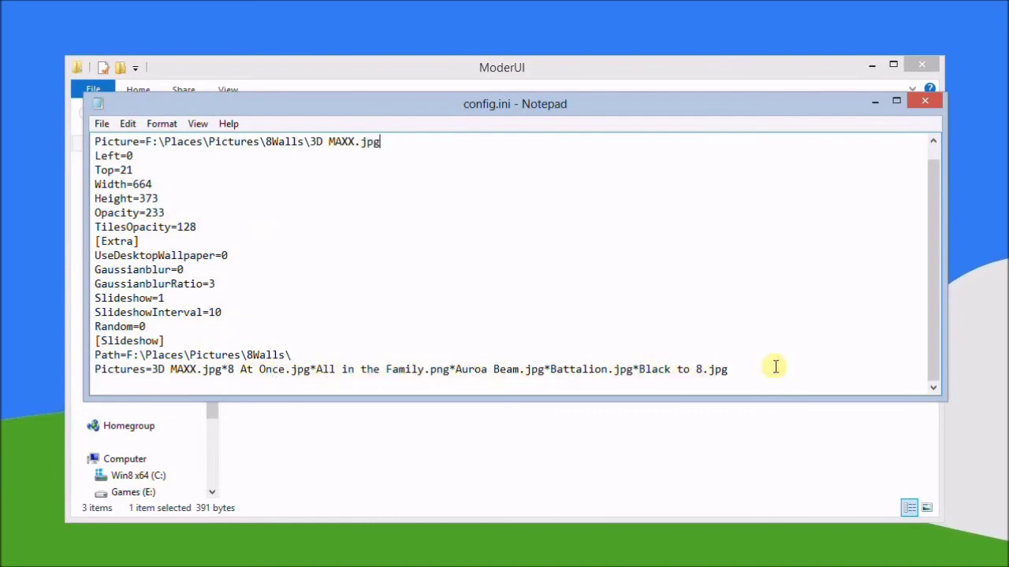
pyautogui.click(924, 101)
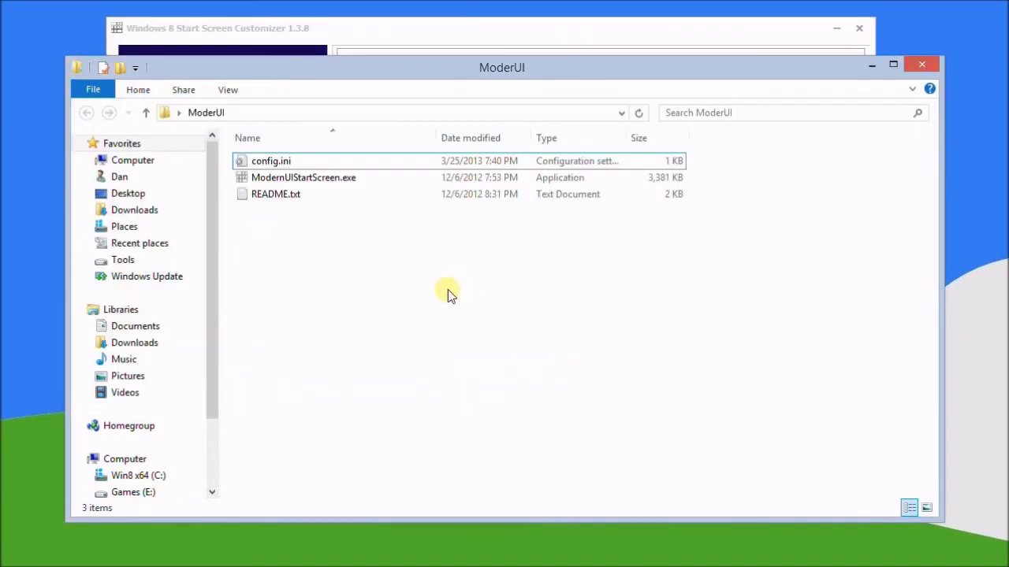
# Check the actions available for ModernUIStartScreen.exe without choosing one, and close the ModerUI folder window
pyautogui.click(331, 180)
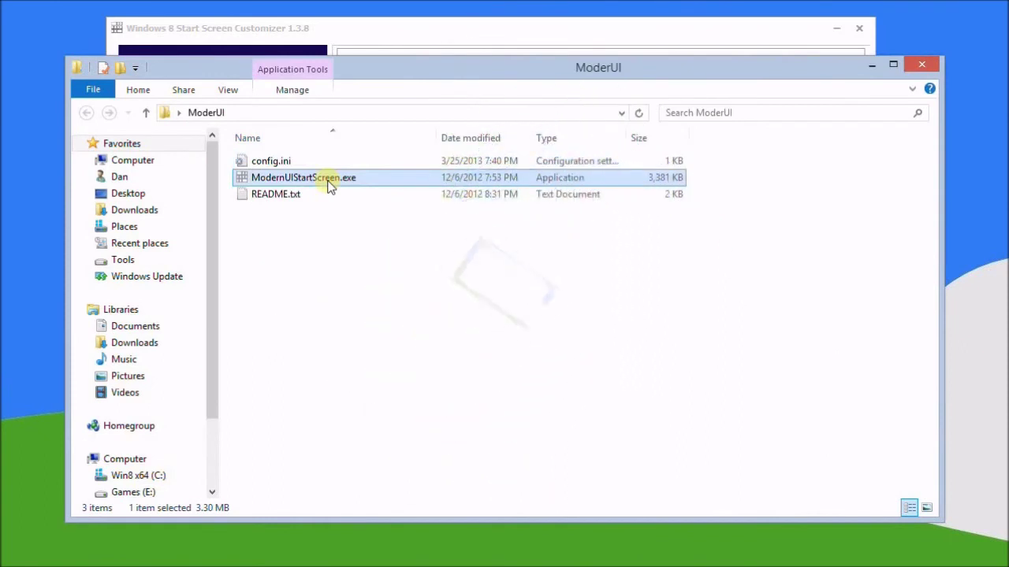
pyautogui.rightClick(329, 183)
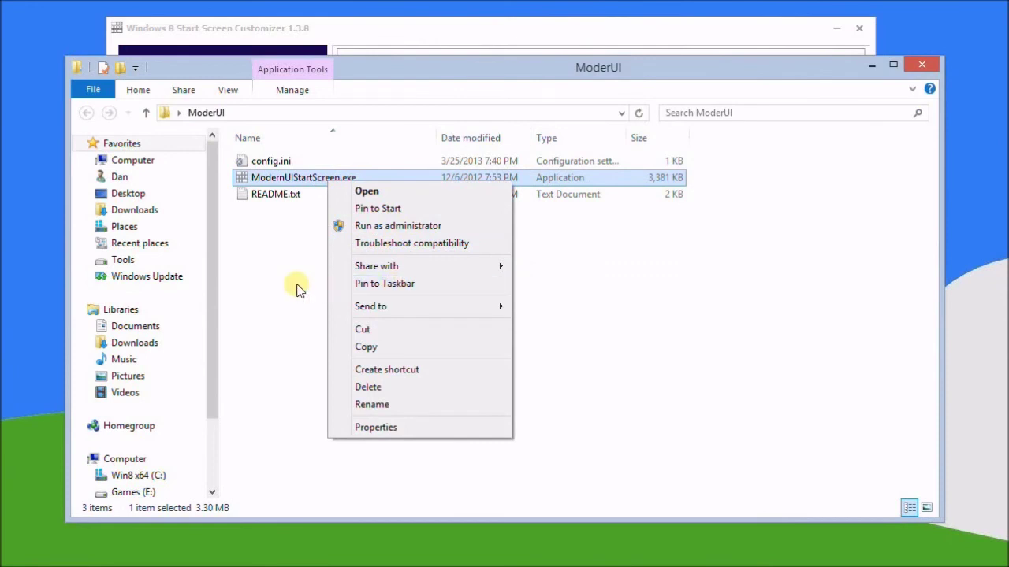
pyautogui.click(297, 289)
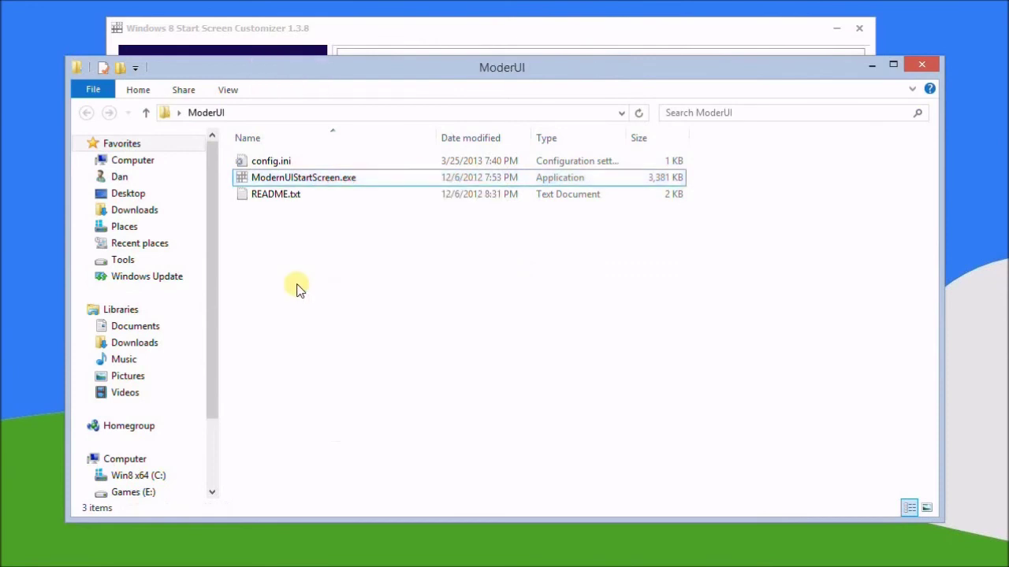
pyautogui.click(922, 64)
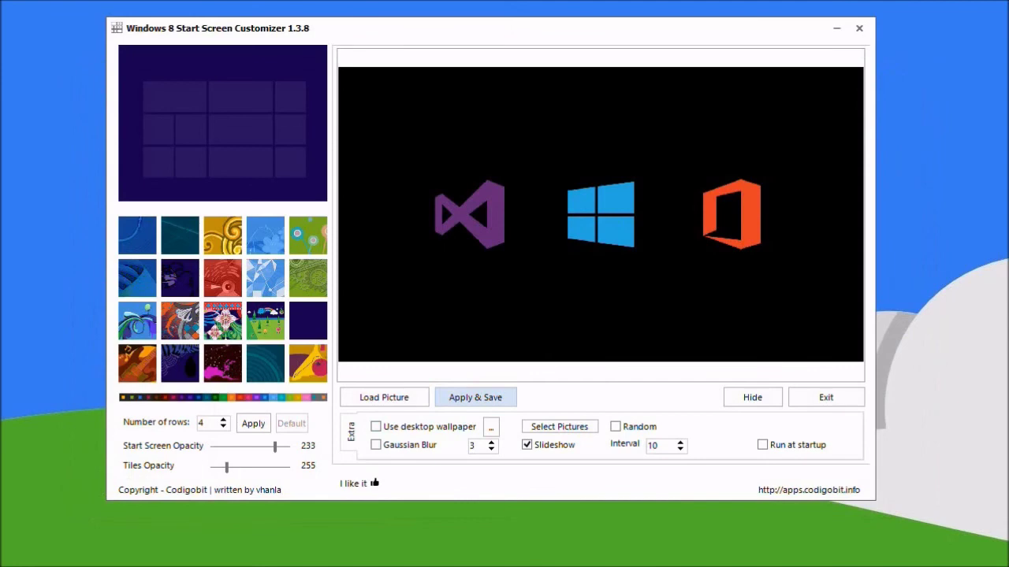